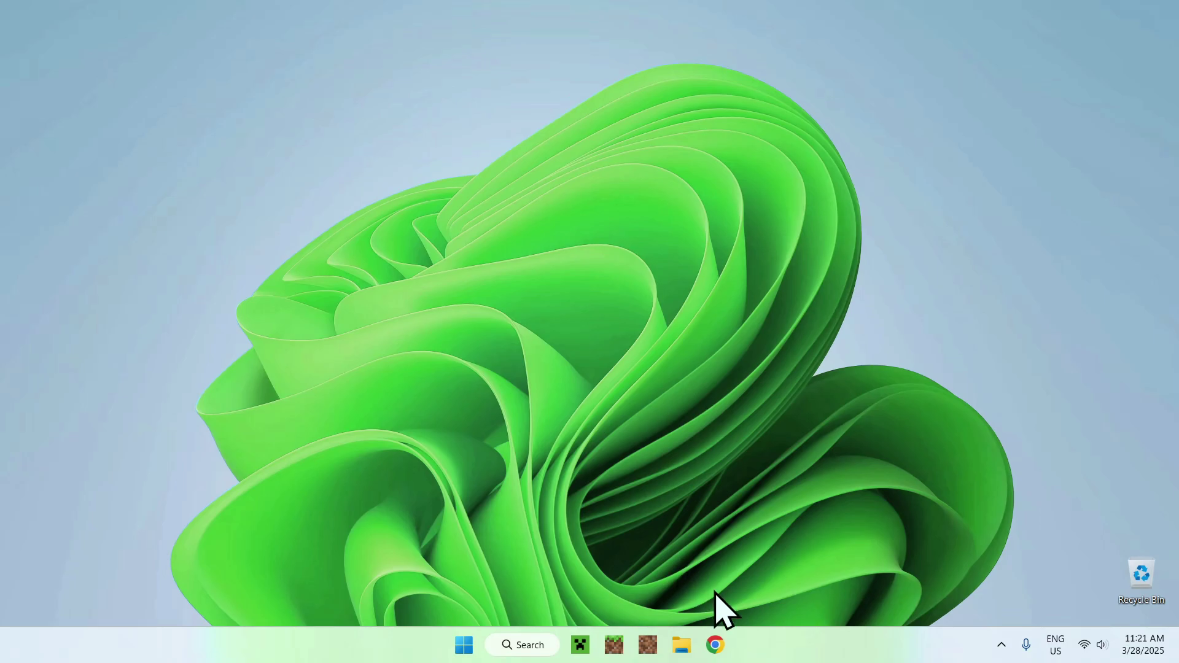
Step: In a new Chrome window, search Google for 'Modrinth' and open the modrinth.com result
click(715, 645)
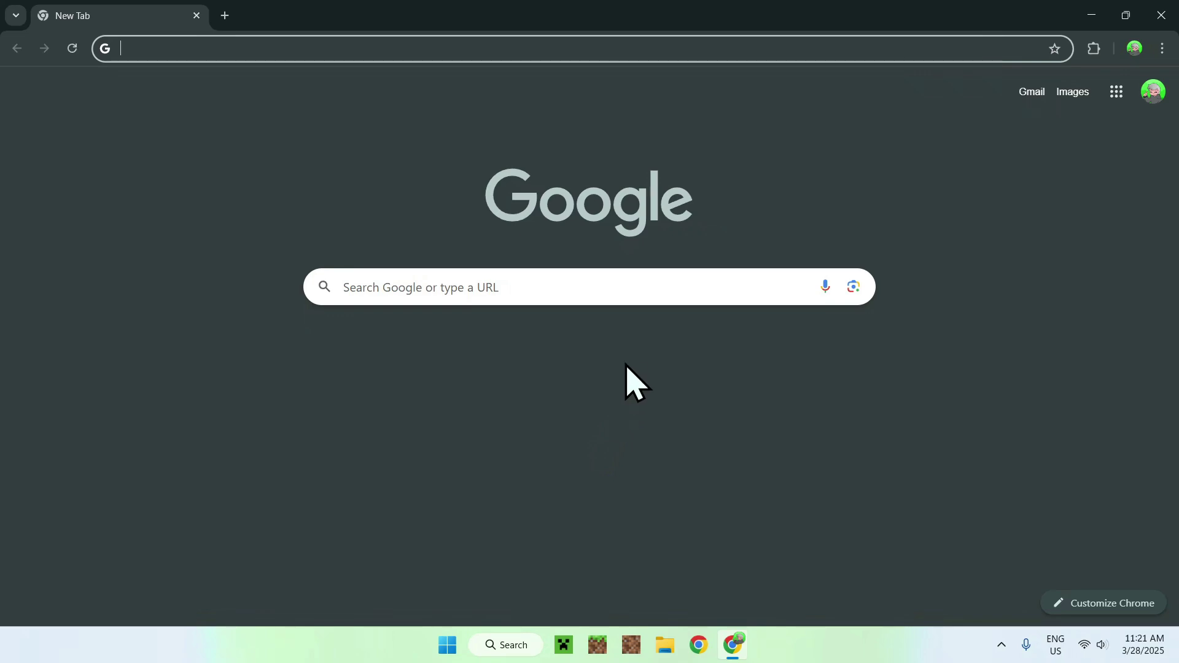
click(575, 287)
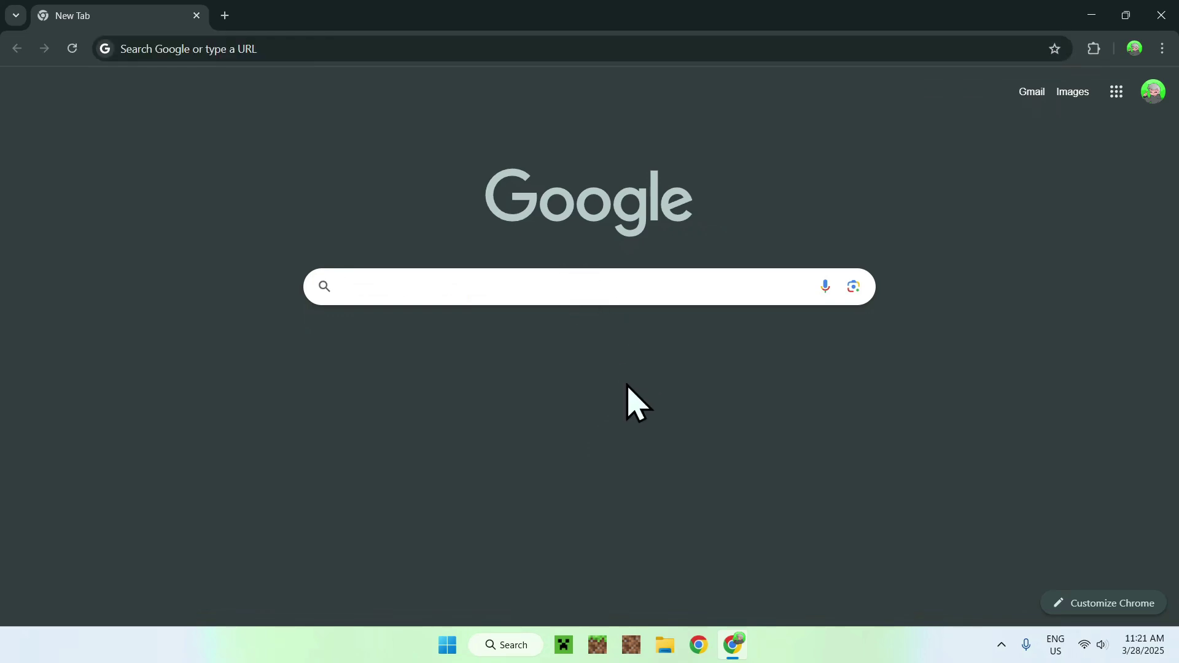
text(M)
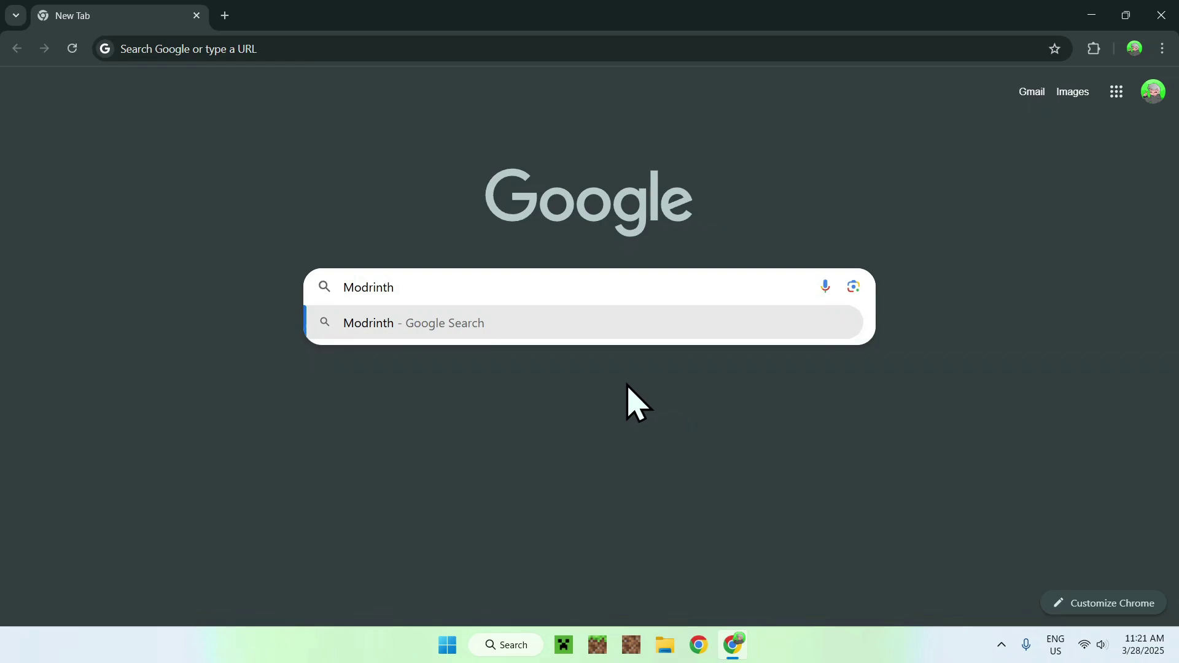
text(odrinth)
key(Return)
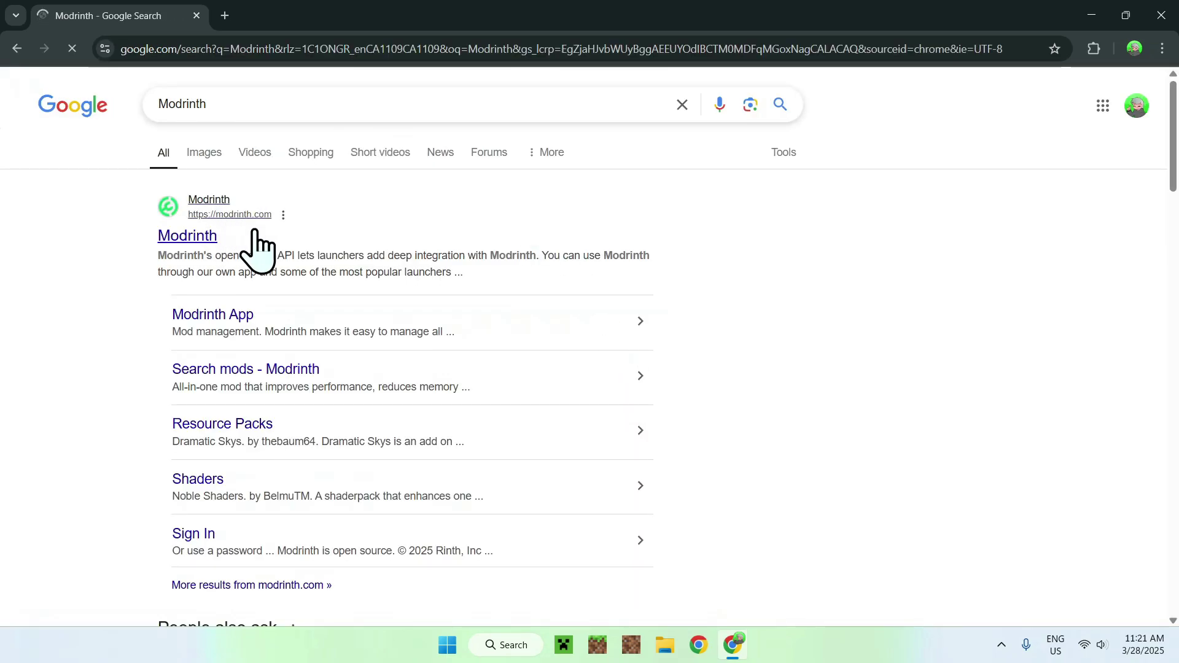
click(195, 239)
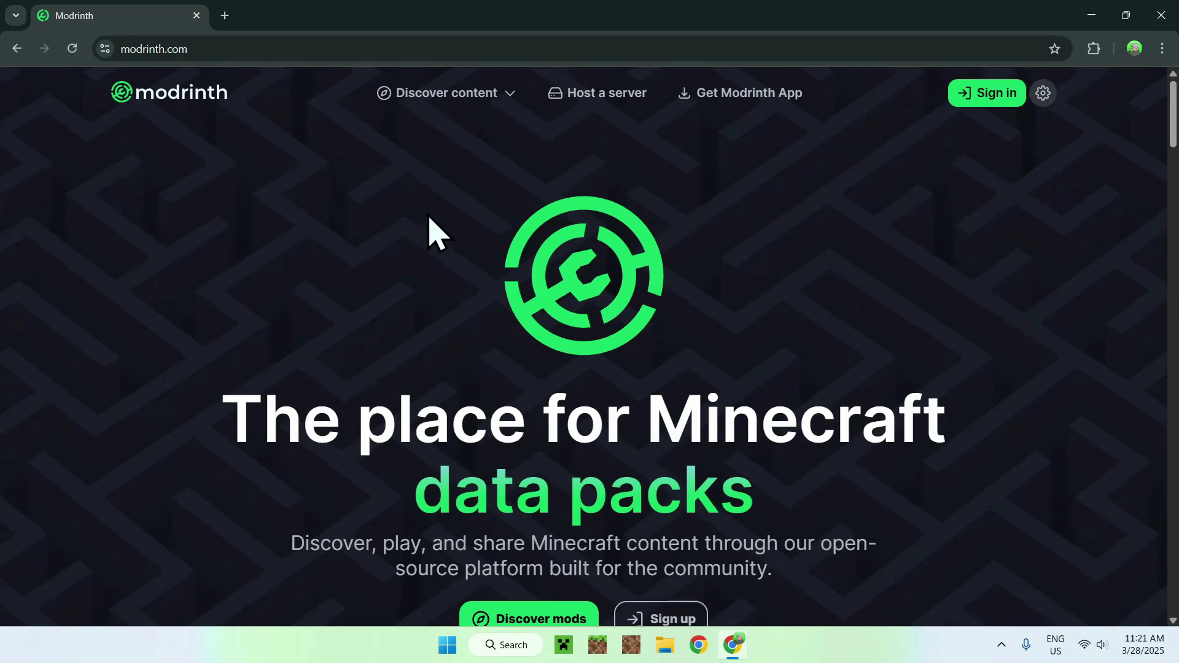
Step: Search the Modrinth Mods catalogue for 'Controlify' and open the Controlify mod page
click(449, 97)
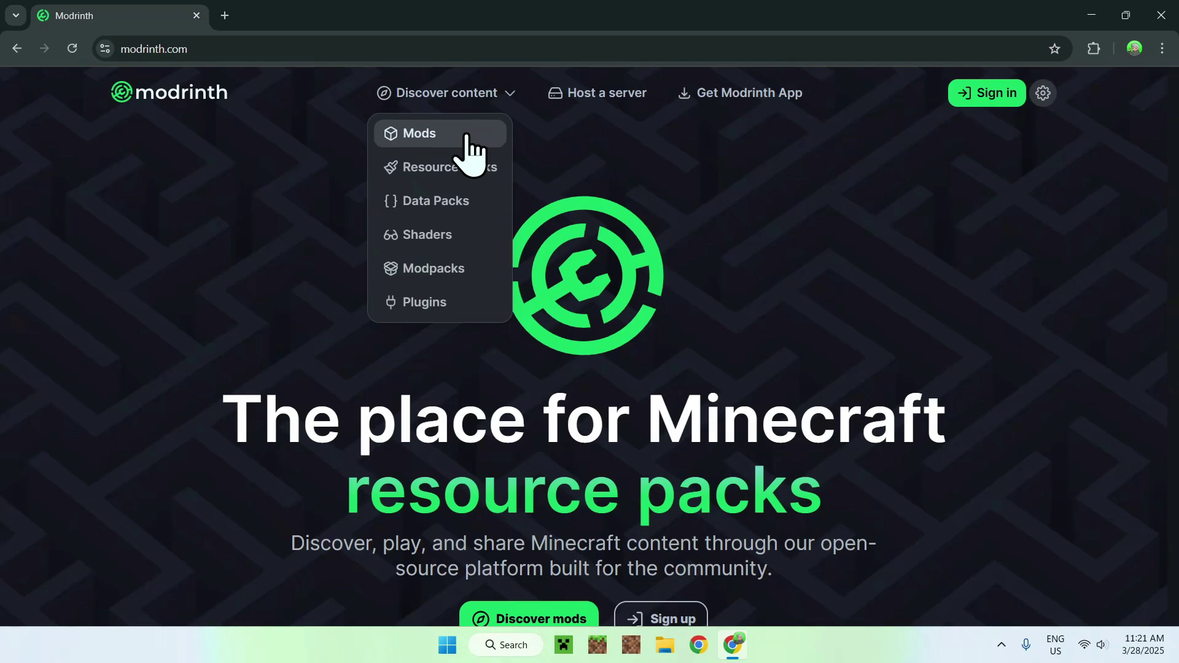
click(474, 136)
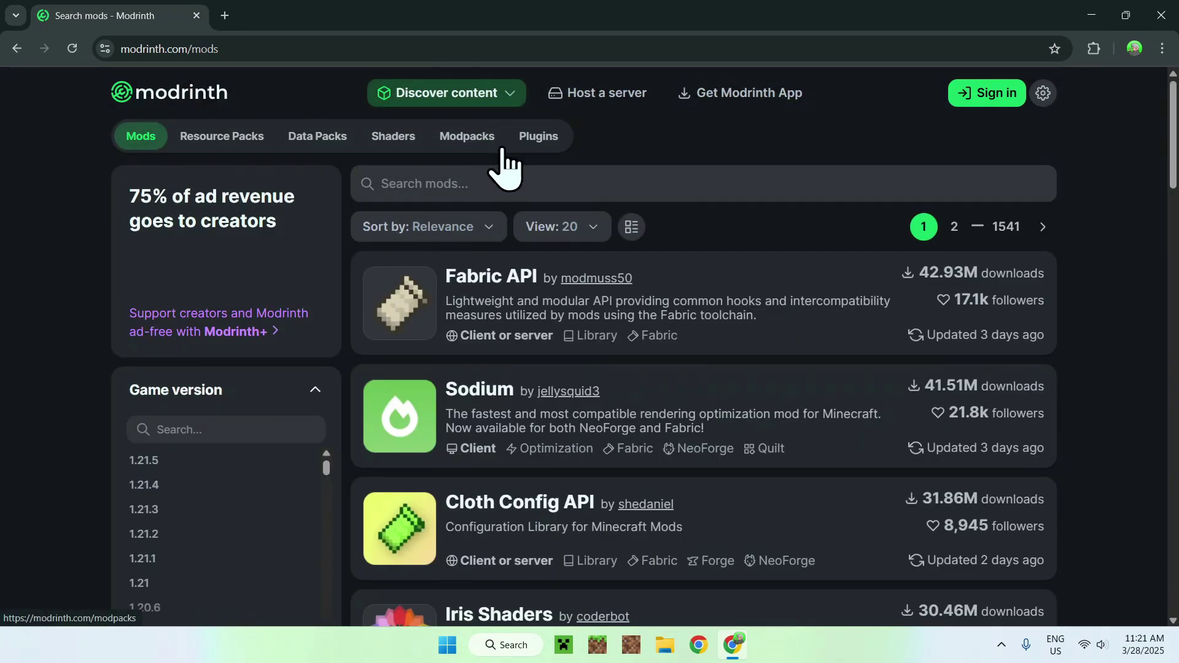
click(577, 184)
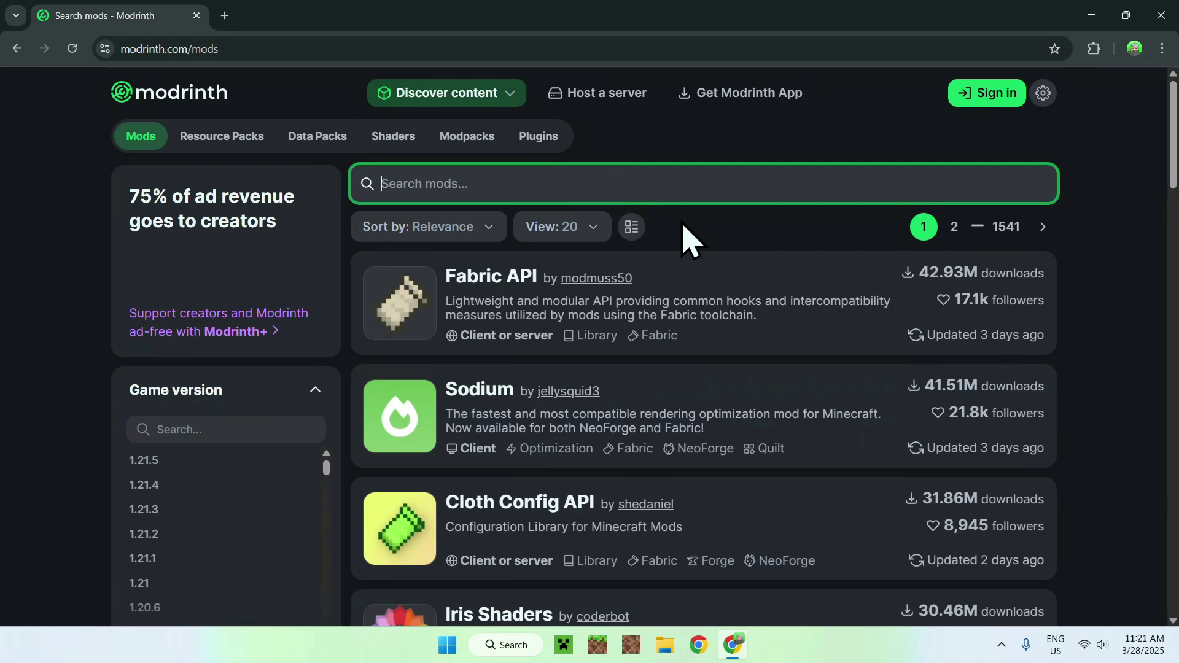
text(Contro)
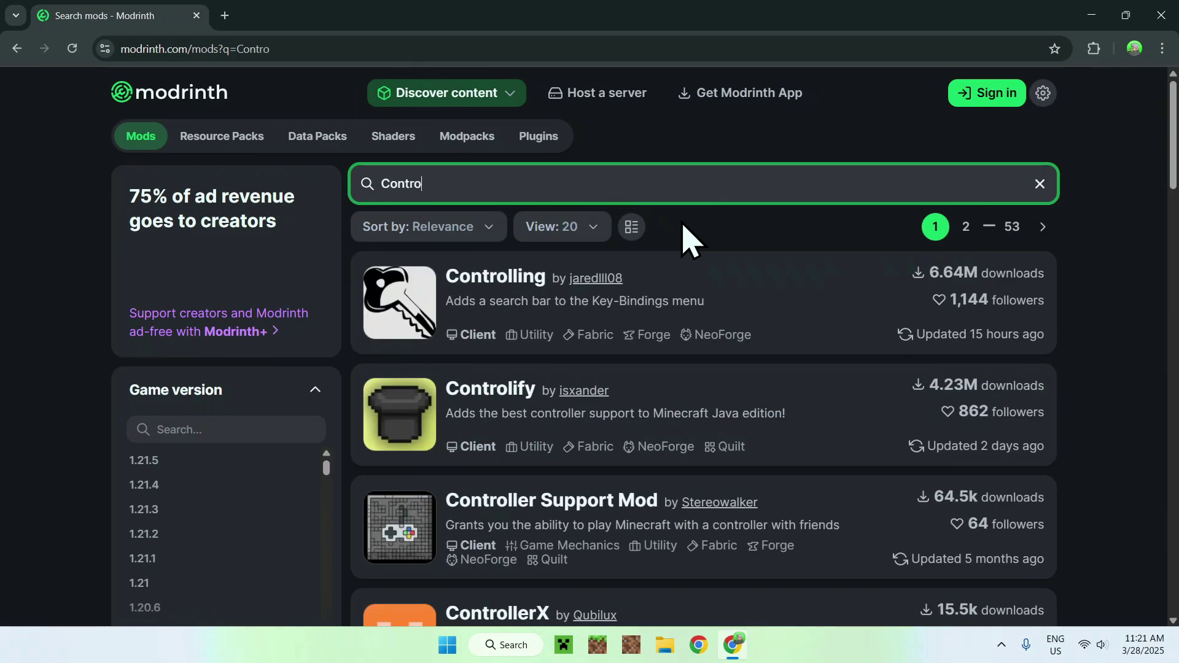
text(lify)
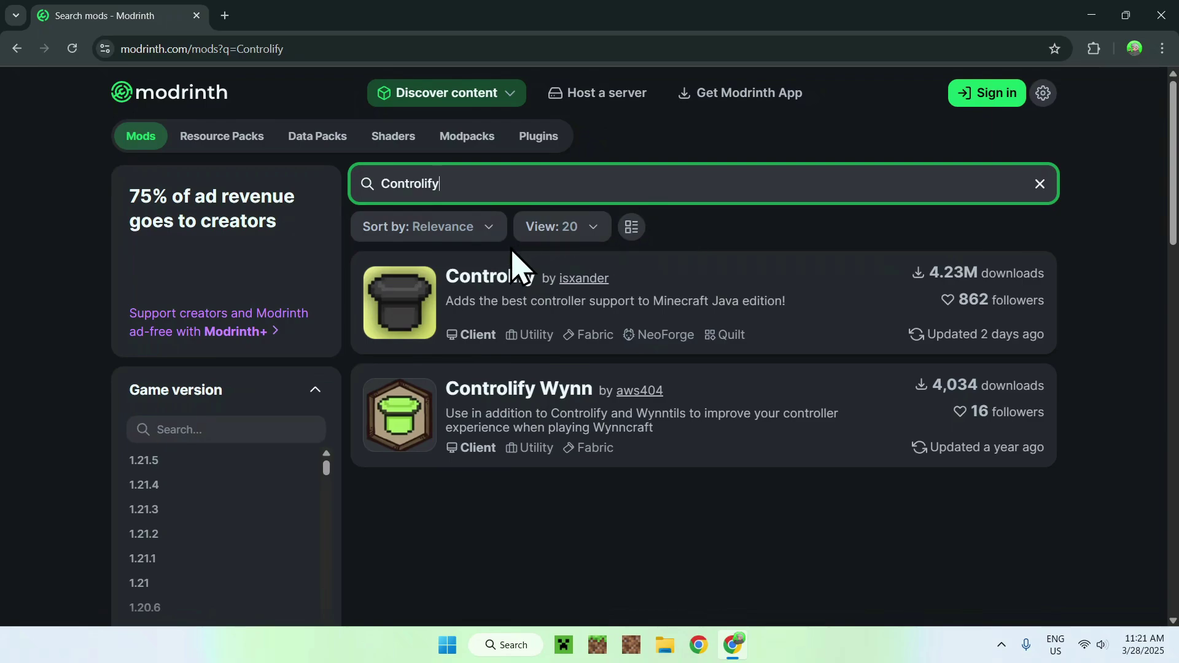
click(487, 277)
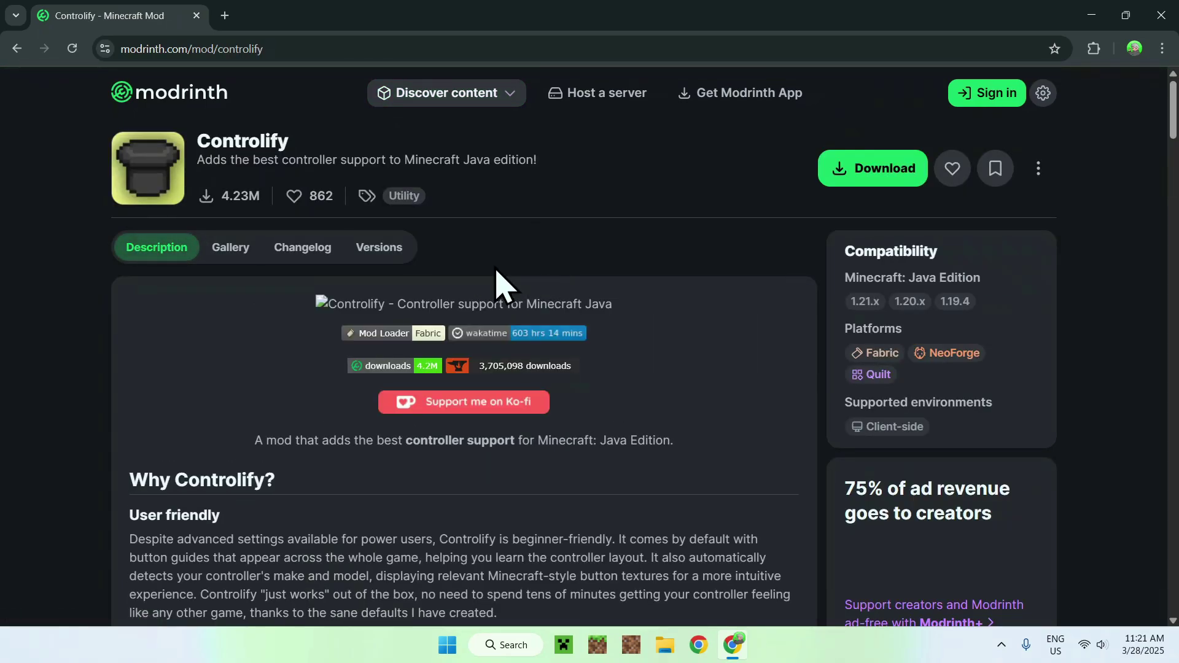
Step: Filter the Controlify versions list to Minecraft 1.21.5
click(382, 261)
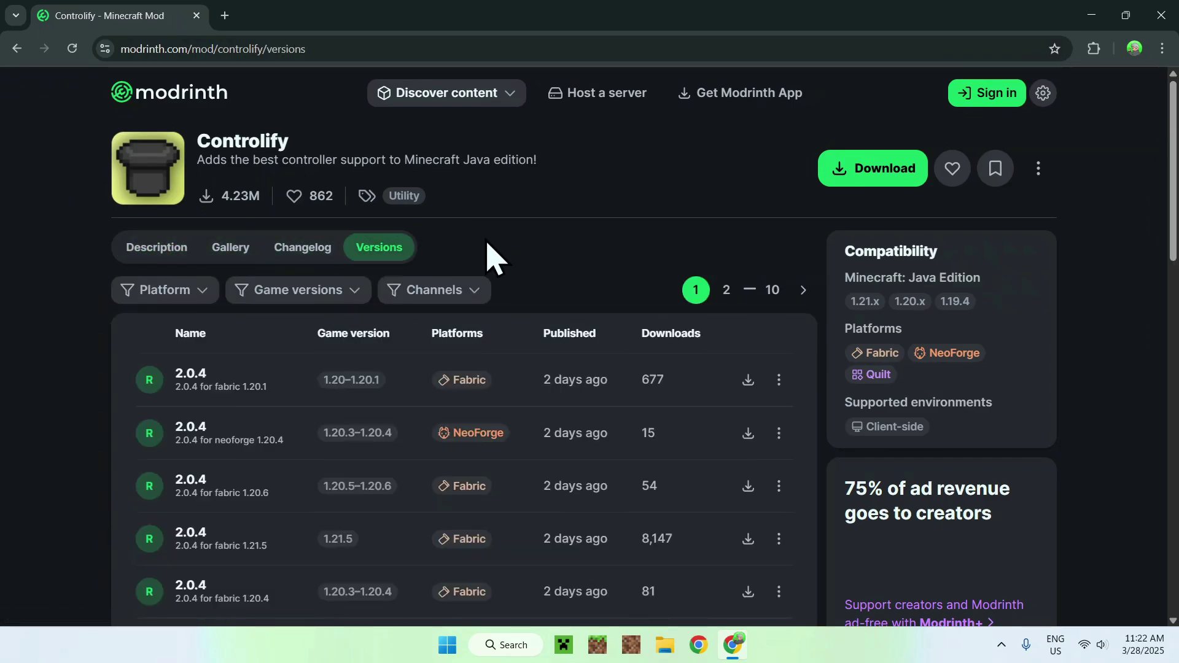
click(299, 294)
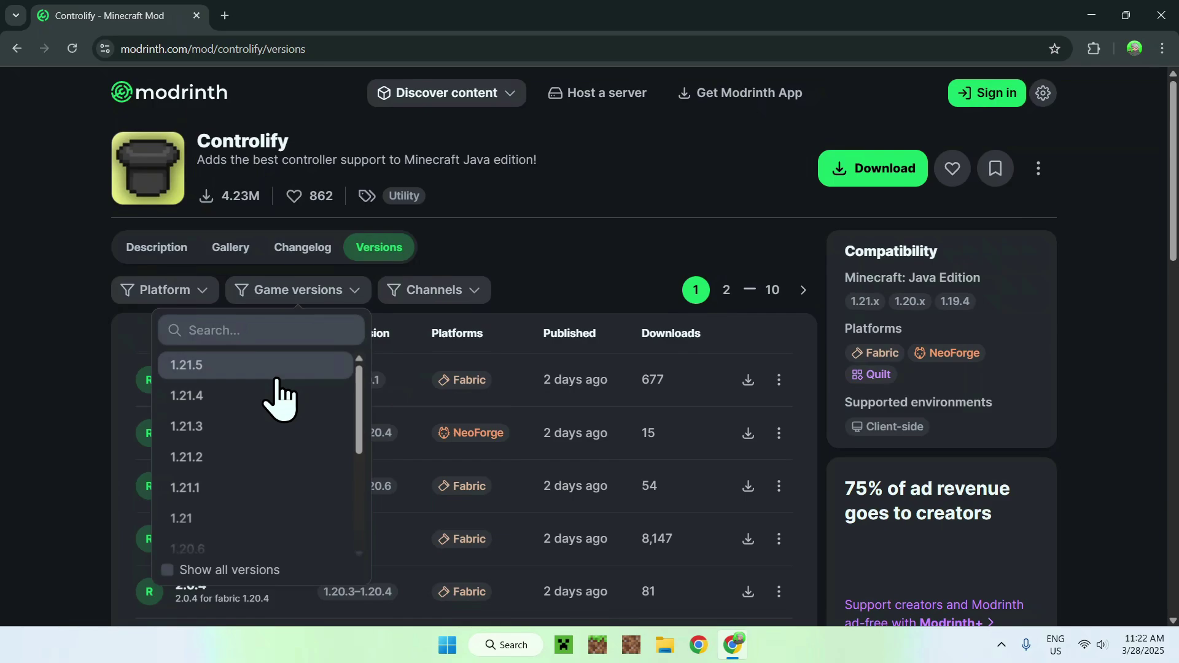
click(301, 366)
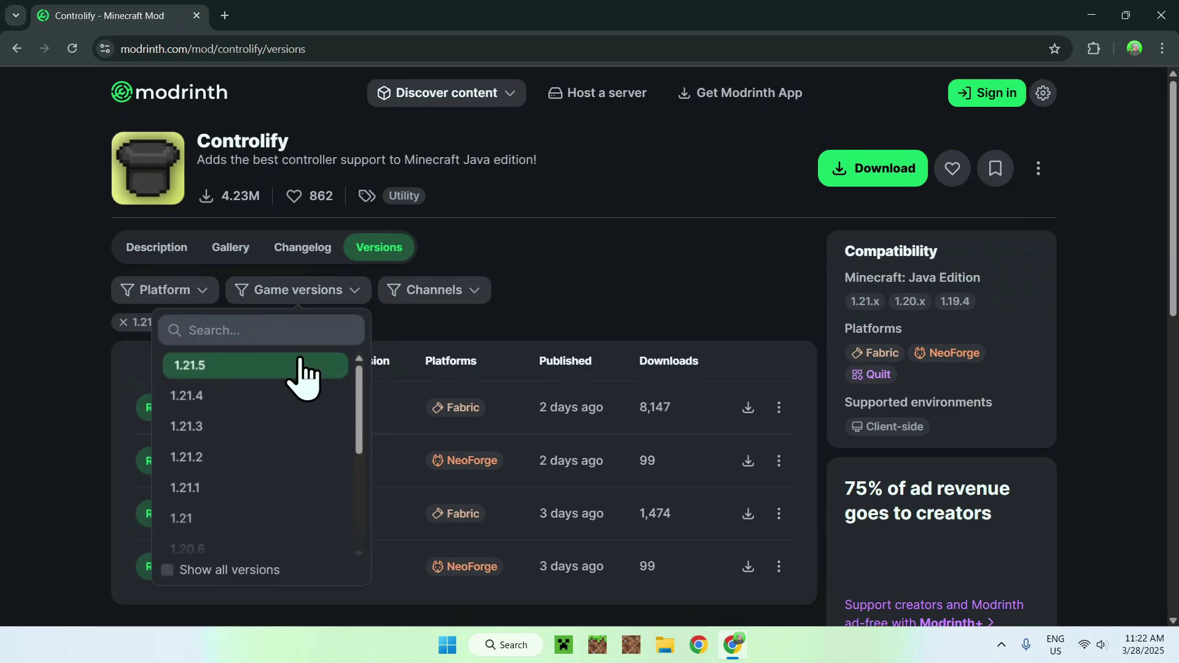
click(574, 284)
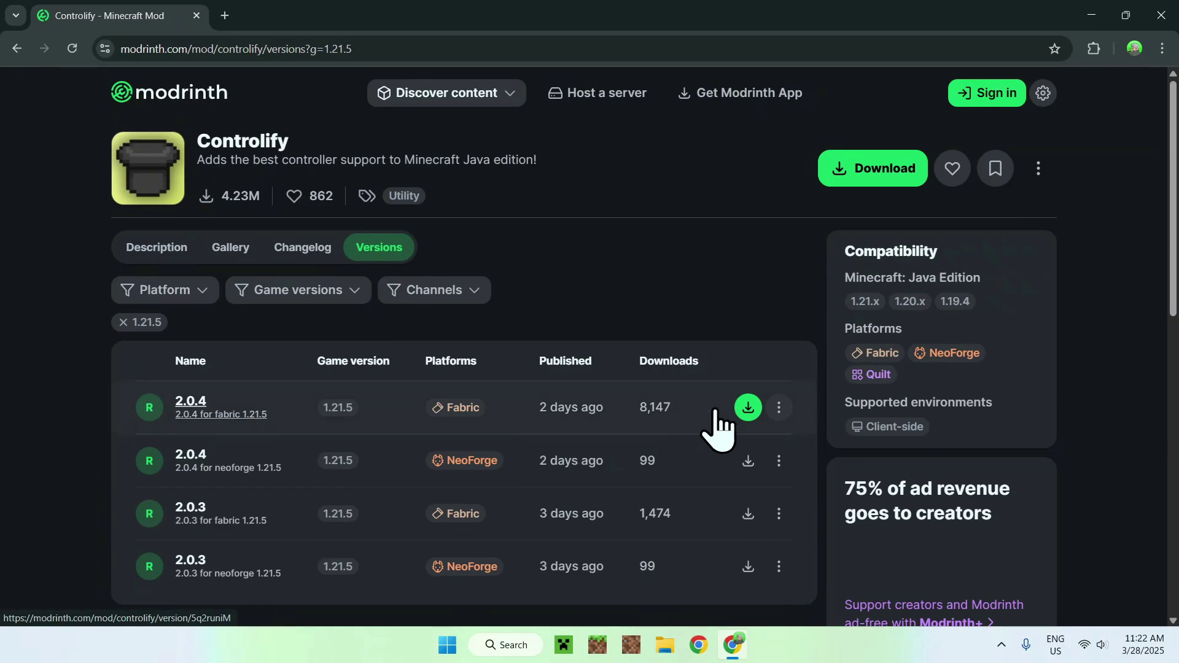
Step: Download Controlify 2.0.4 for Fabric 1.21.5 and view its required dependencies
click(748, 409)
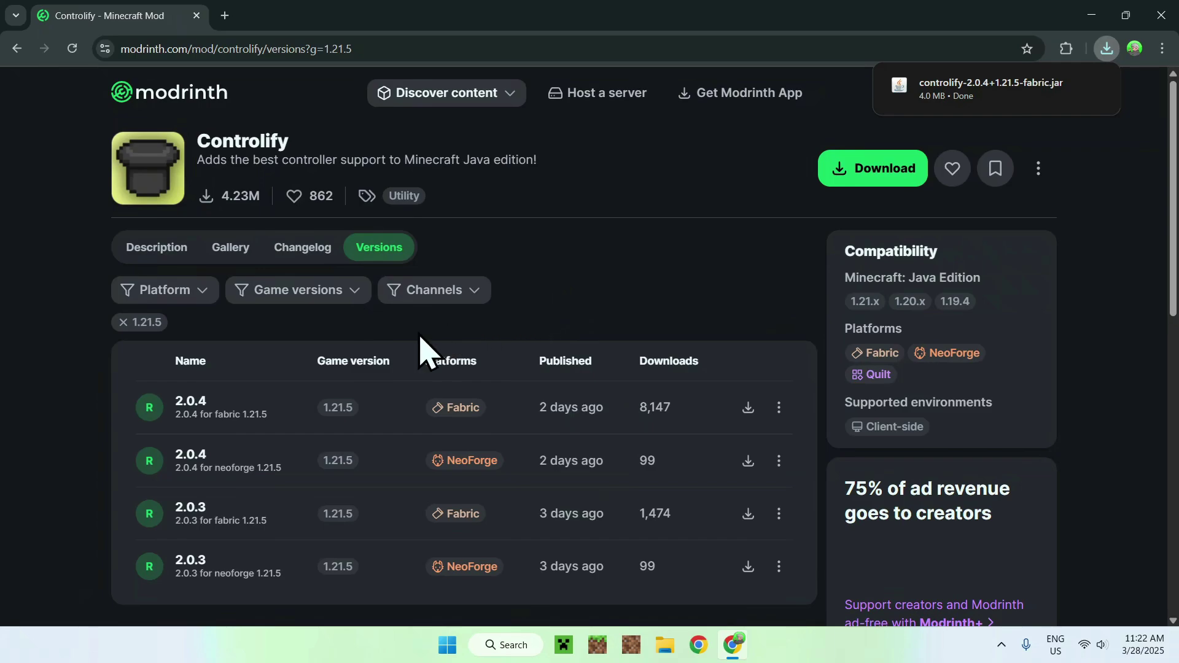
click(196, 409)
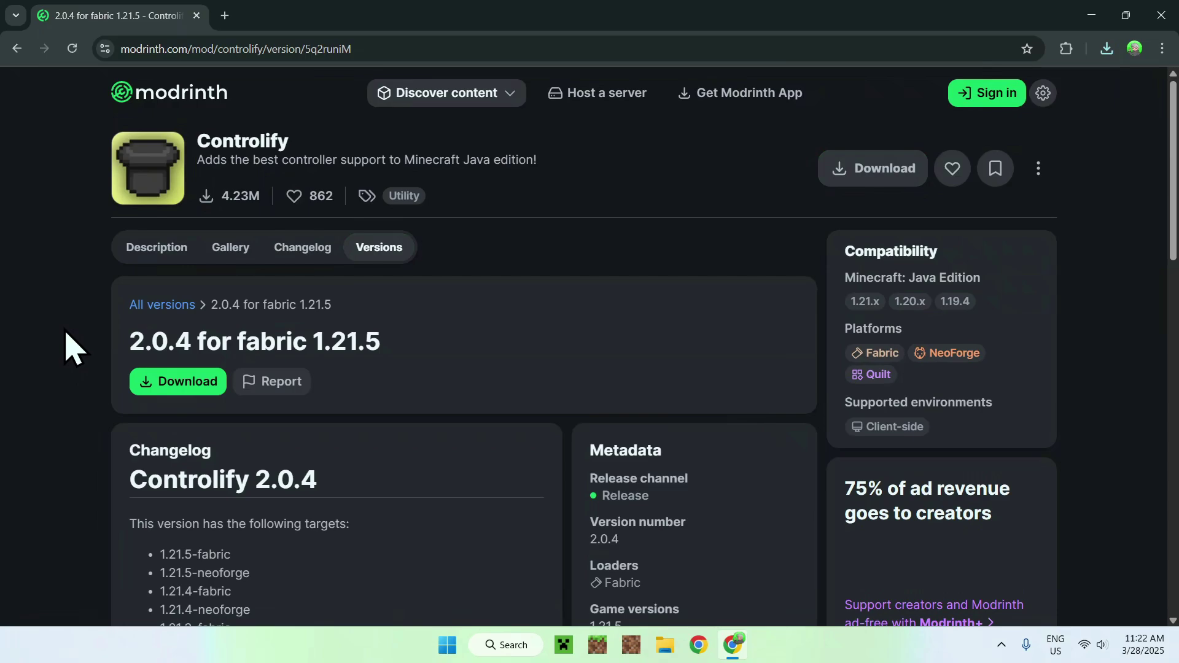
scroll(73, 347, down, 10)
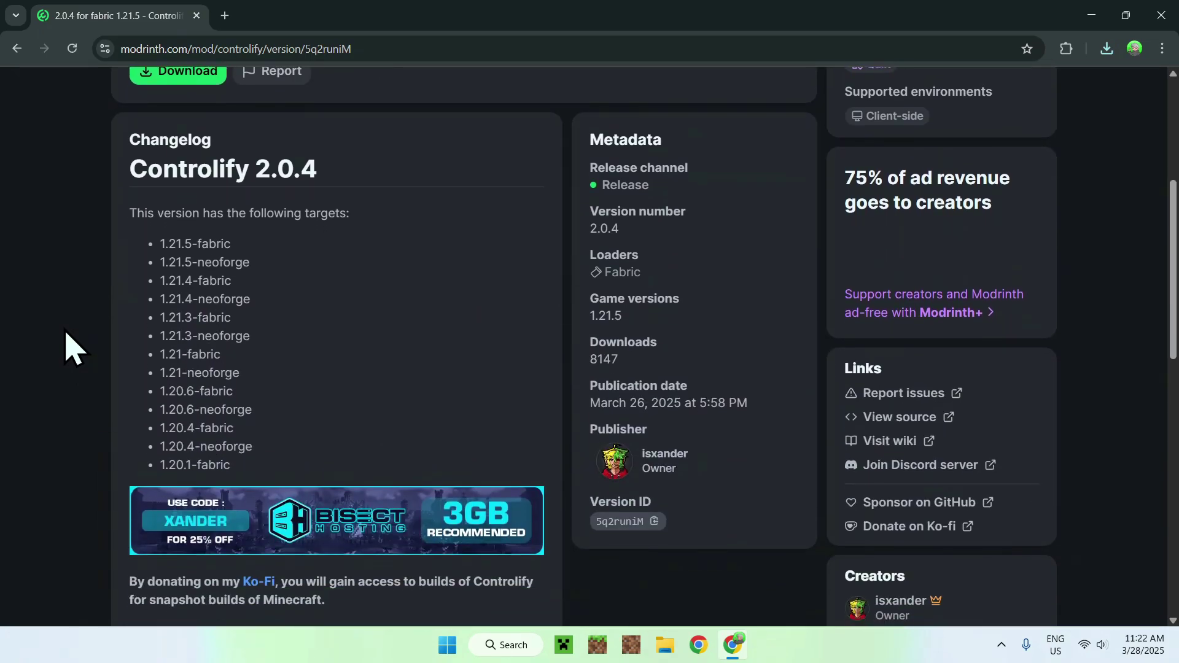
scroll(73, 347, down, 4)
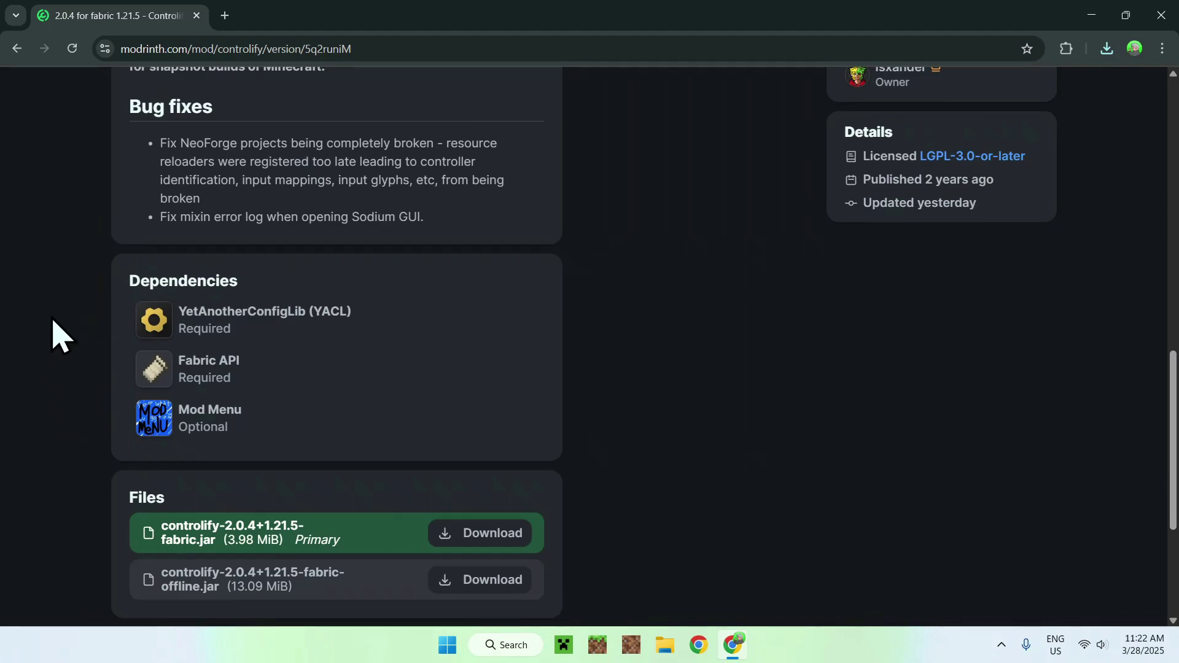
Step: Open the YetAnotherConfigLib dependency and filter its versions to Minecraft 1.21.5
click(391, 314)
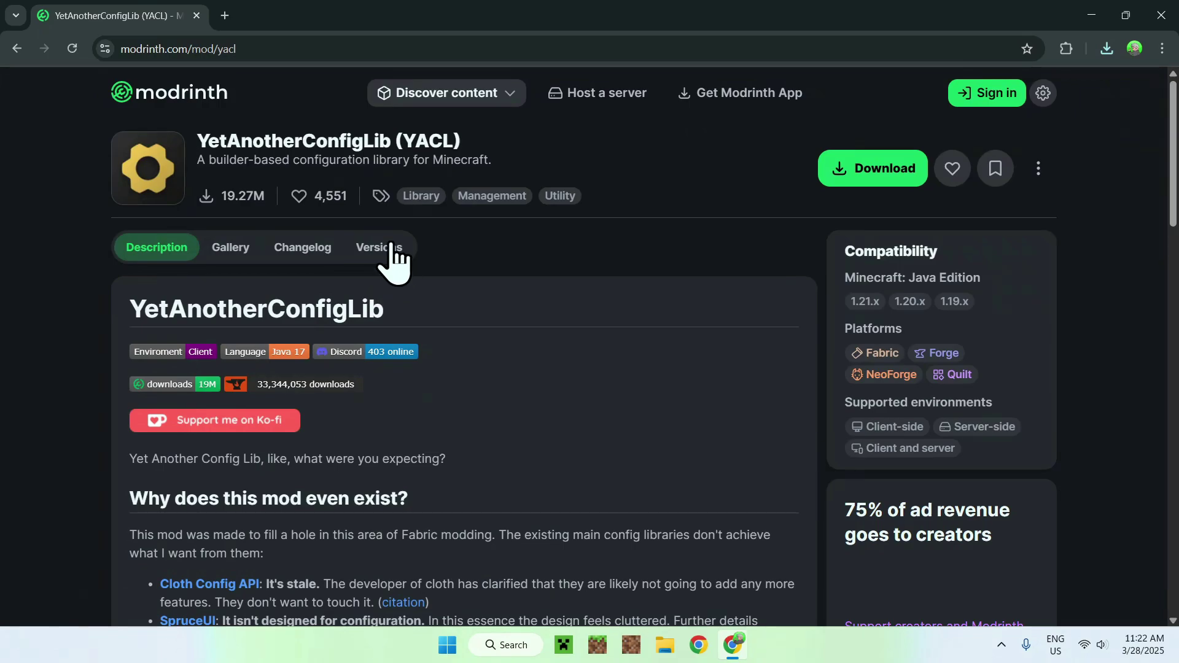
click(379, 249)
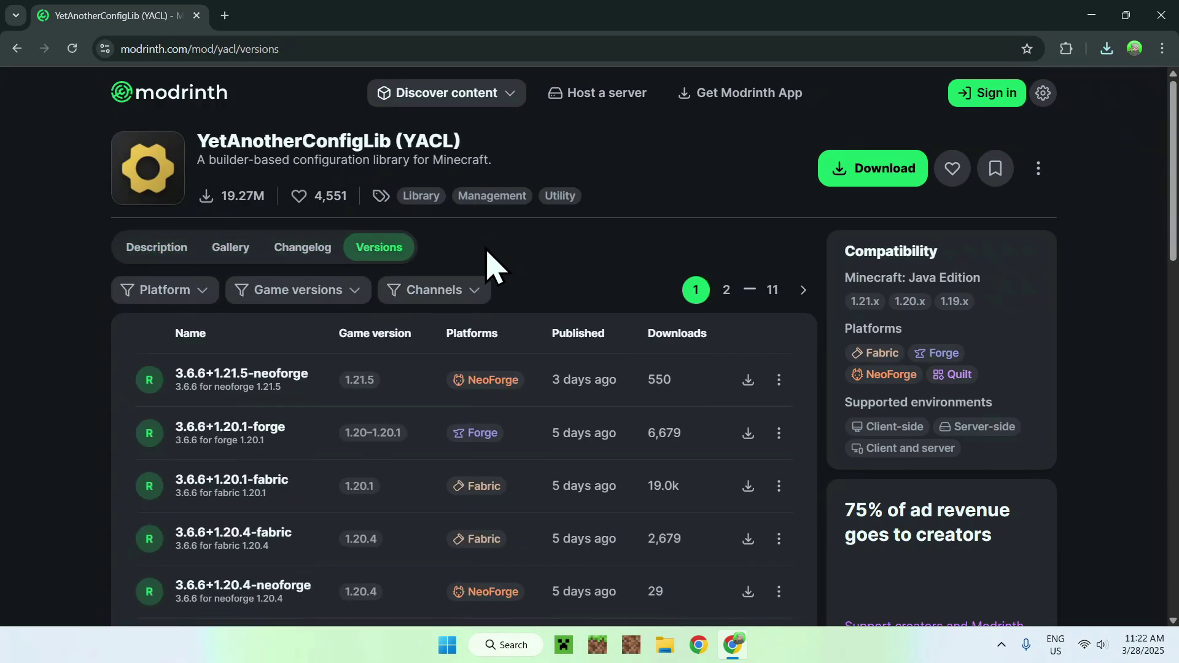
click(309, 298)
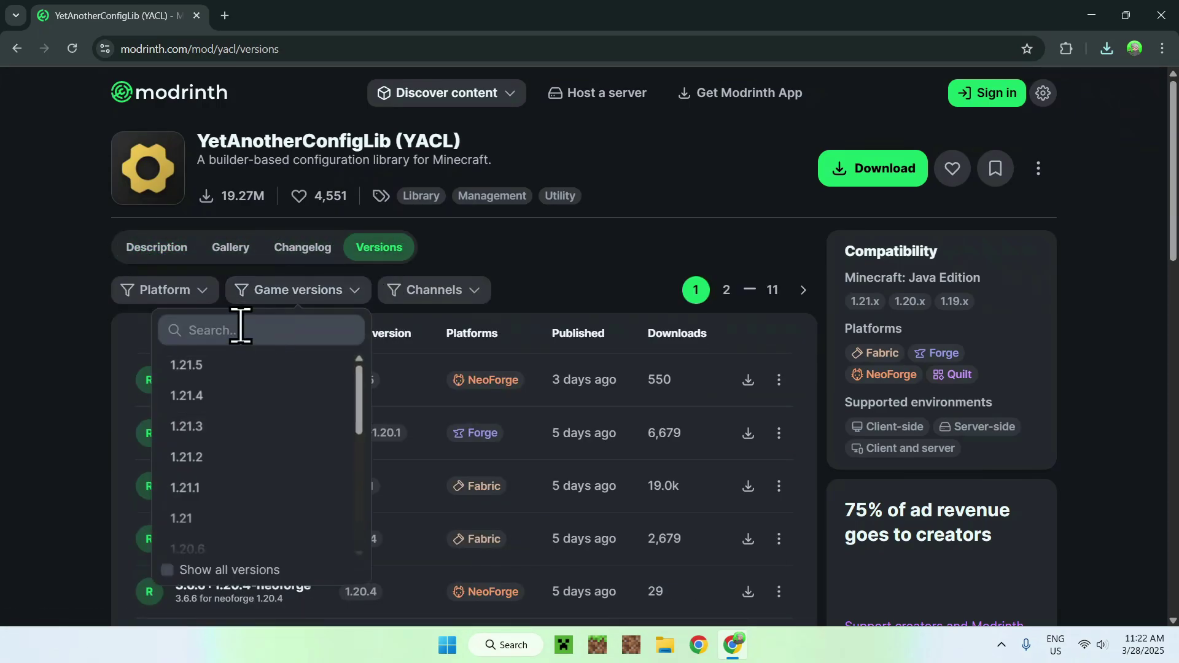
click(264, 367)
click(558, 315)
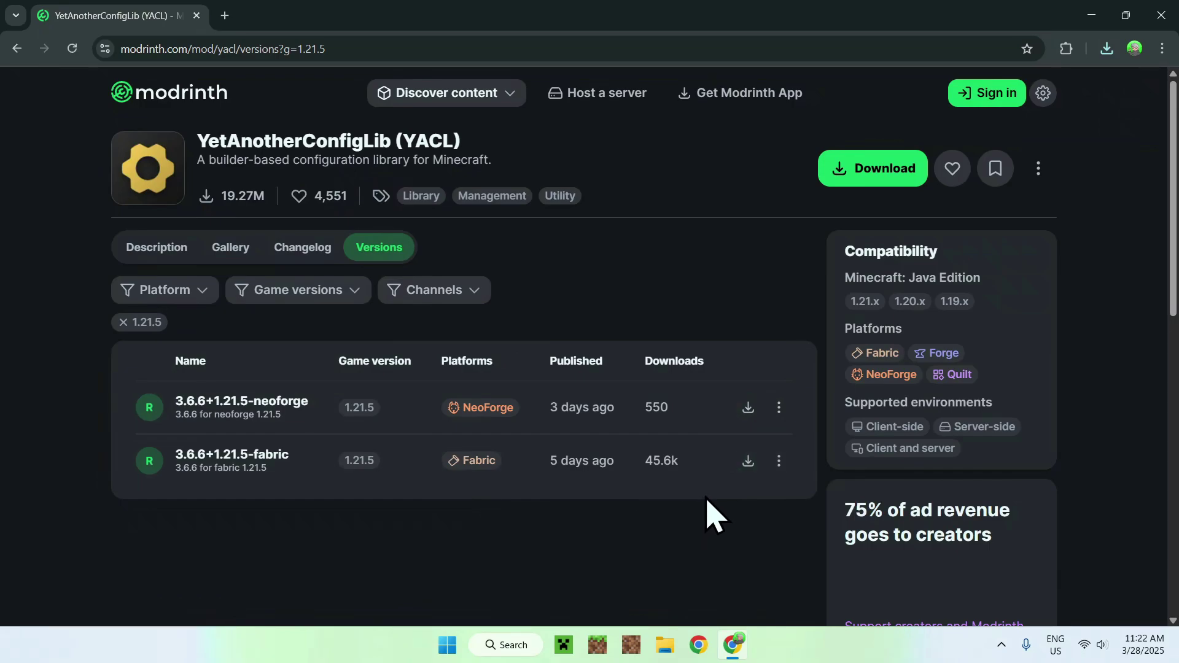
Step: Download YACL 3.6.6+1.21.5-fabric and return to the Controlify 2.0.4 page
click(749, 462)
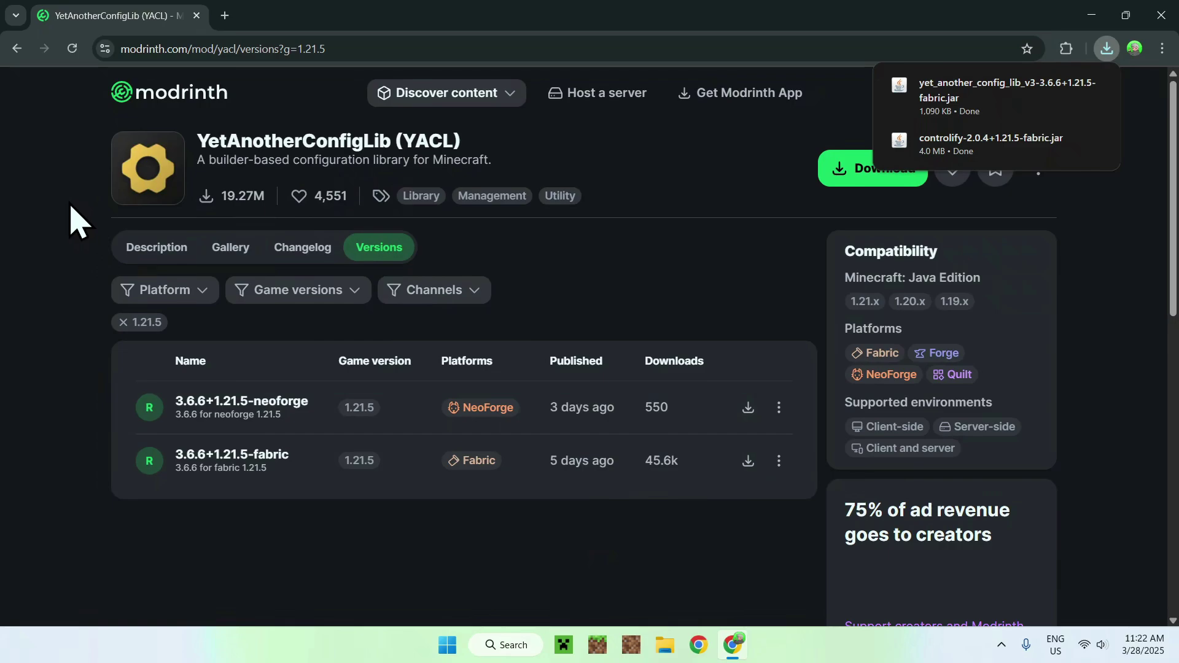
click(16, 49)
click(16, 49)
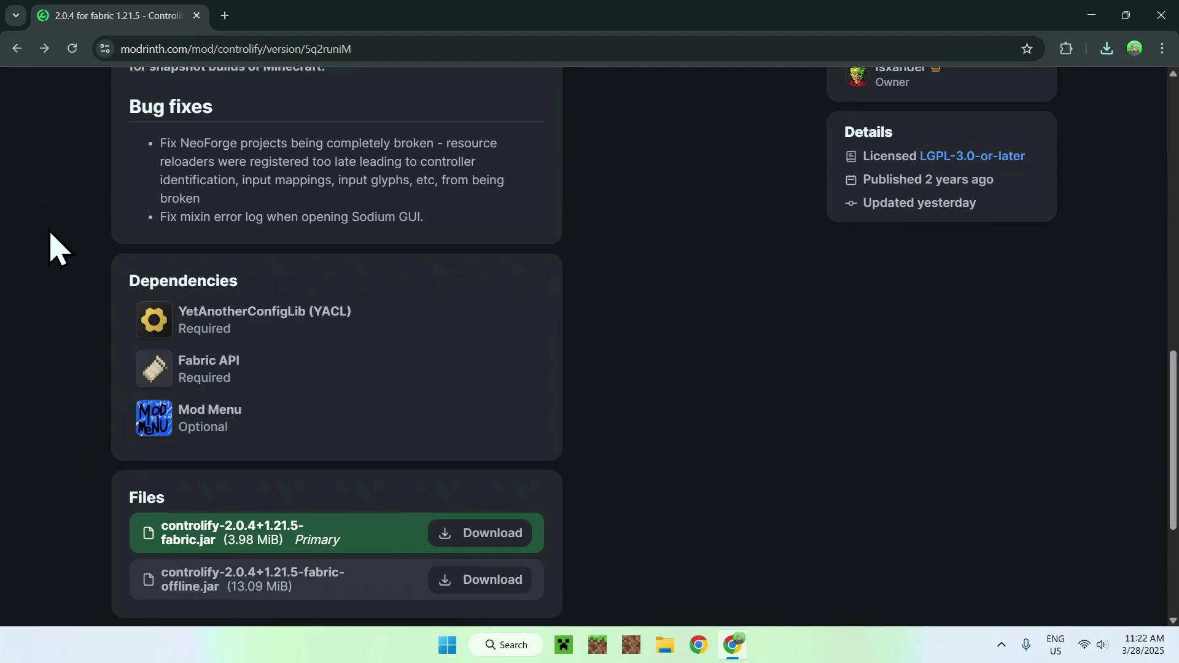
Step: Open the Fabric API dependency and filter its versions to Minecraft 1.21.5
click(270, 368)
click(314, 244)
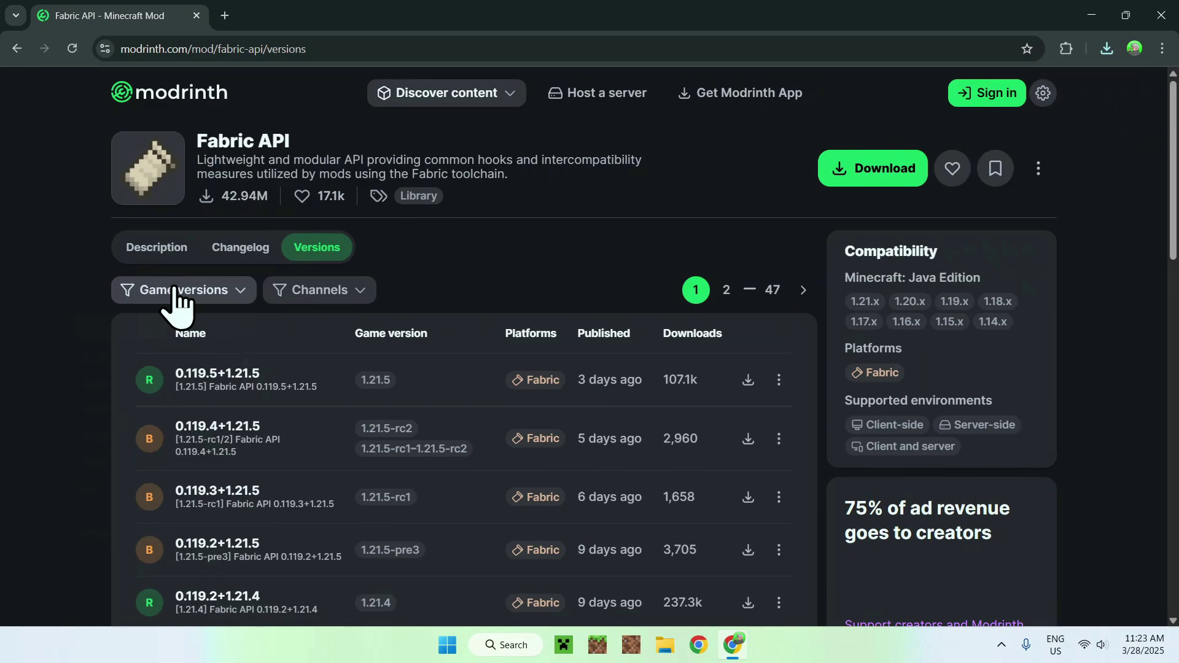
click(175, 290)
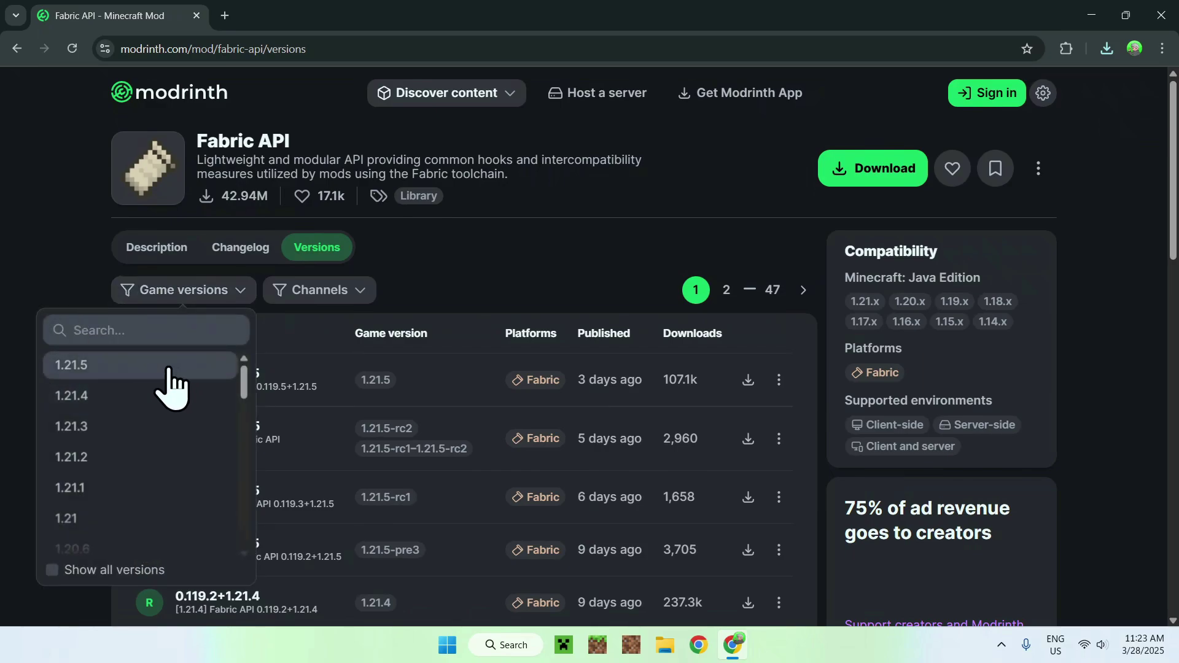
click(167, 371)
click(534, 305)
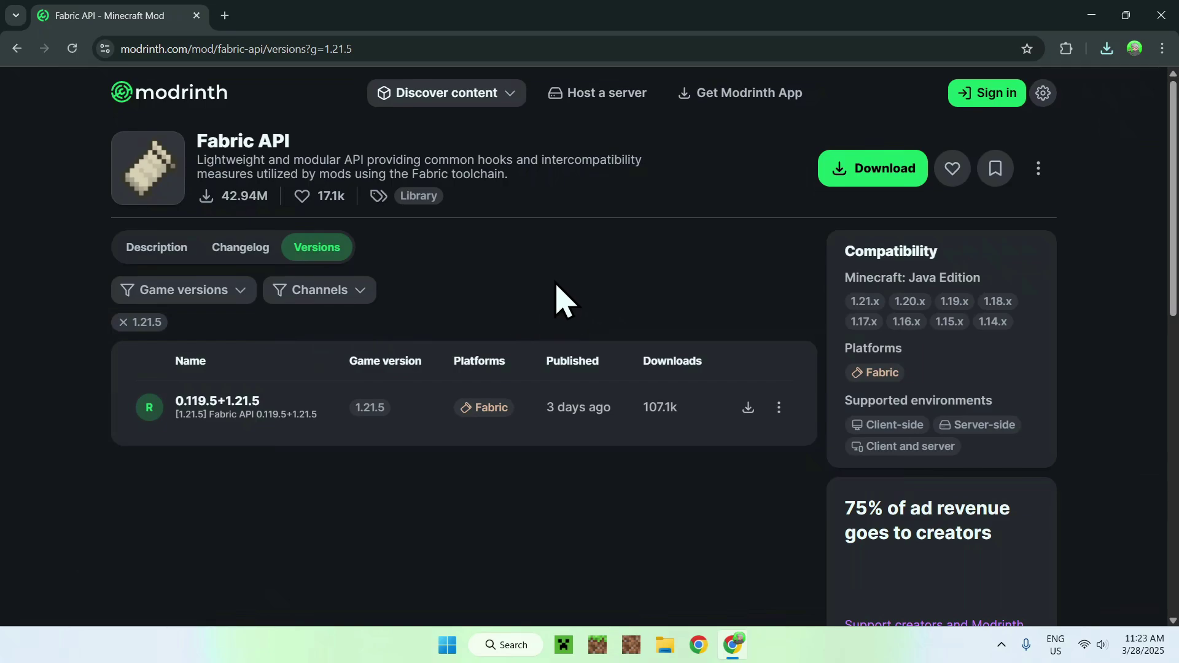
Step: Download Fabric API 0.119.5+1.21.5 and return to the Controlify 2.0.4 page
click(749, 409)
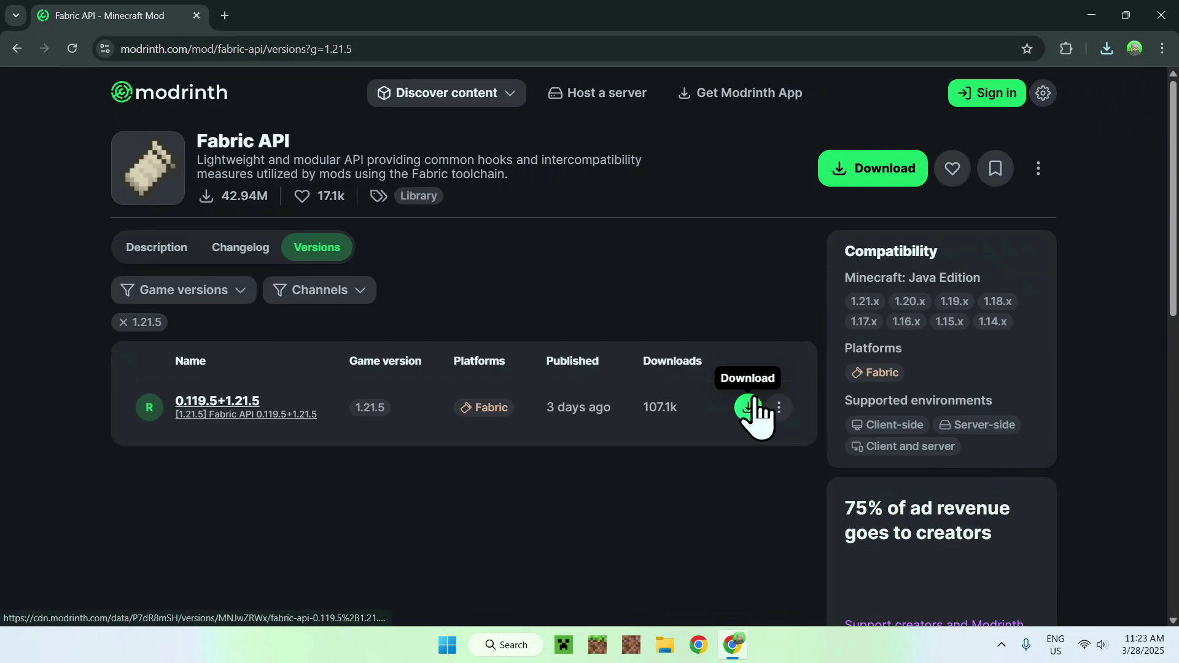
click(750, 408)
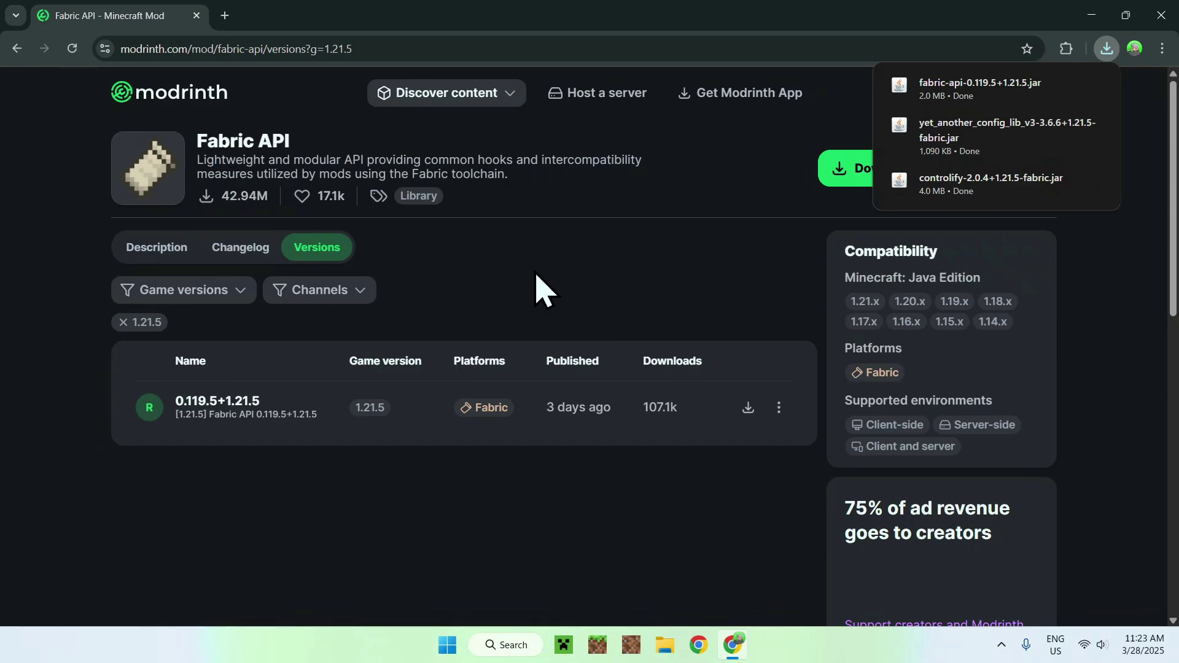
click(17, 50)
click(17, 49)
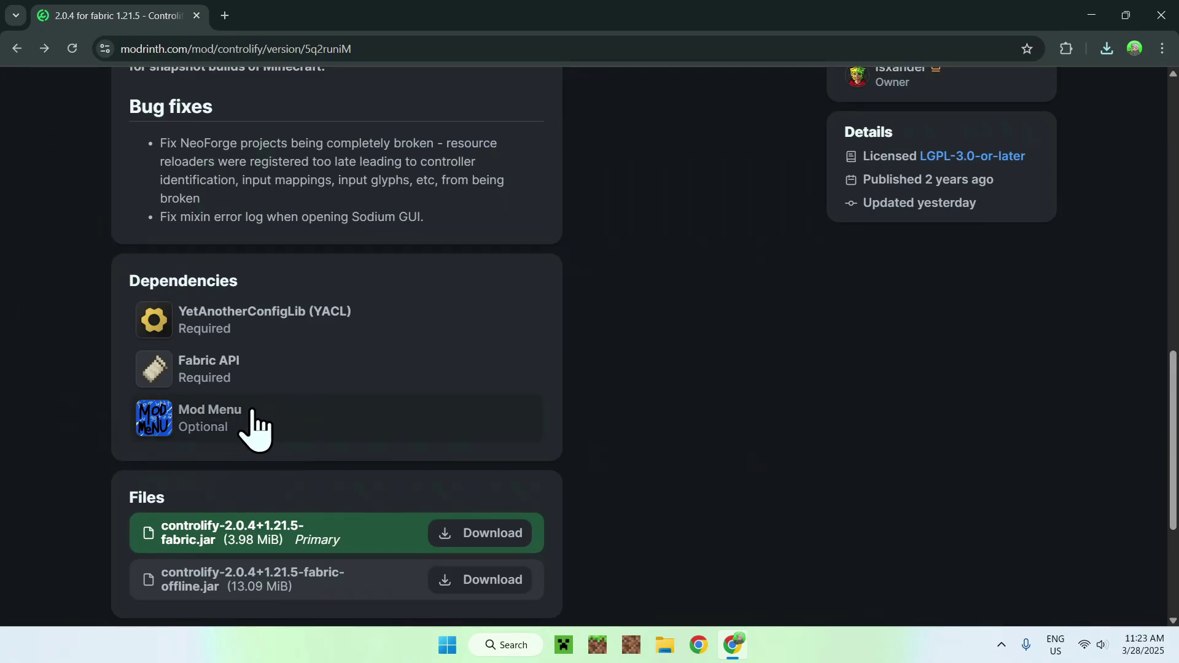
Step: Open the Mod Menu dependency, filter versions to 1.21.5, and download 14.0.0-rc.2
click(279, 426)
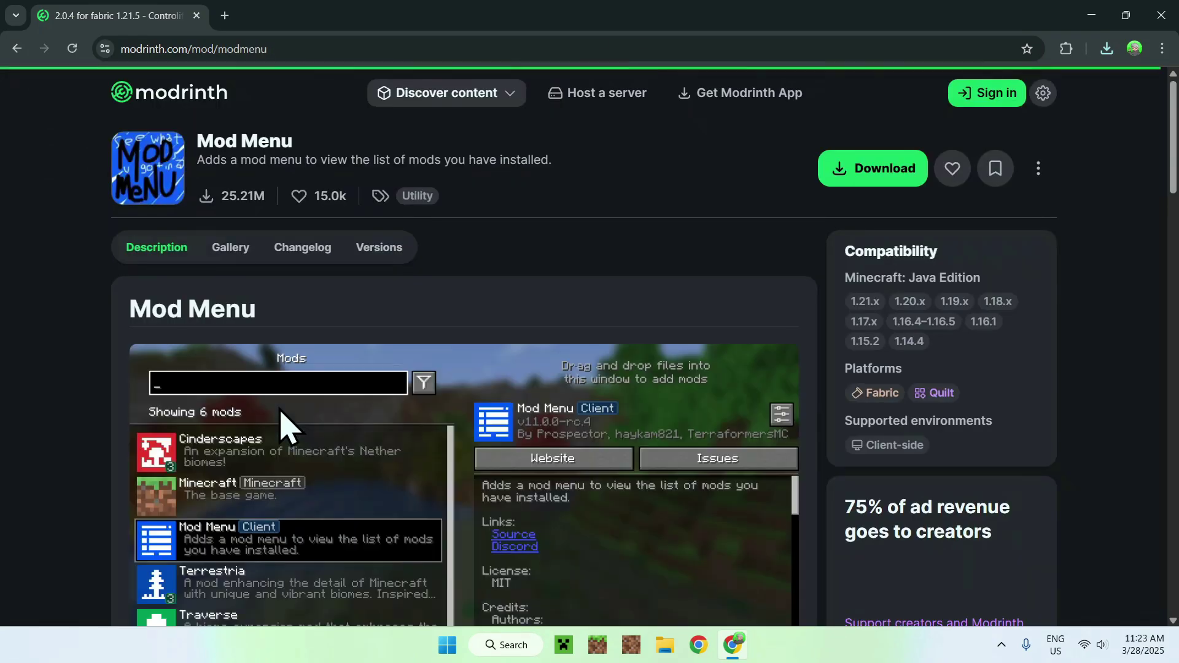
click(381, 252)
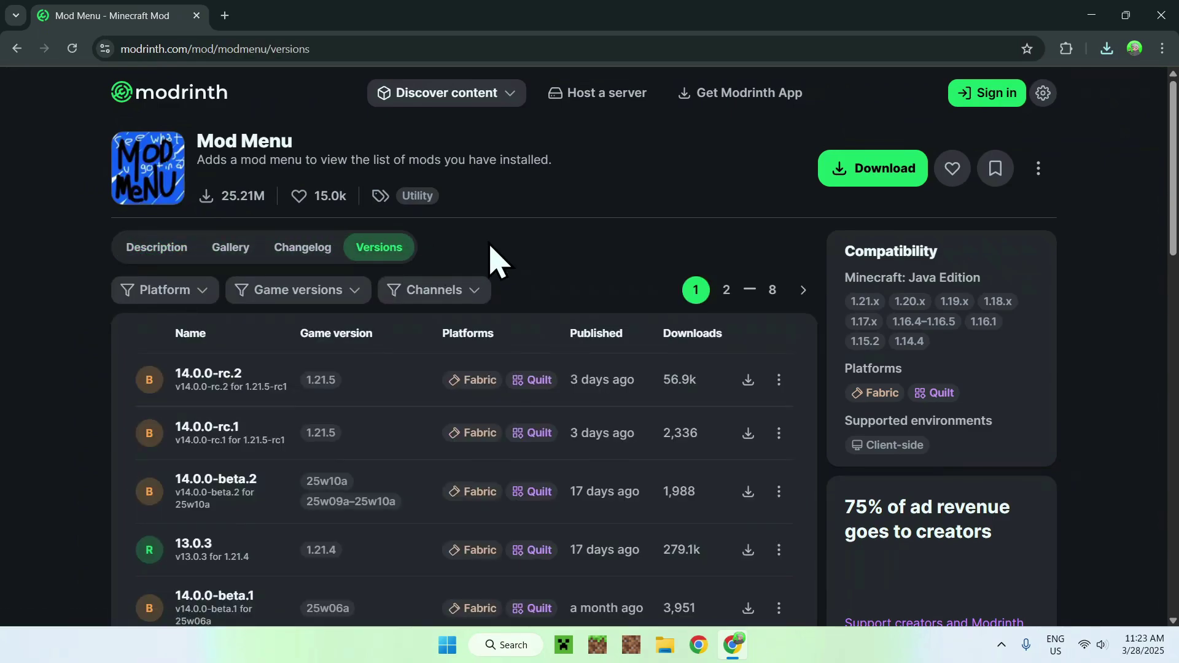
click(282, 305)
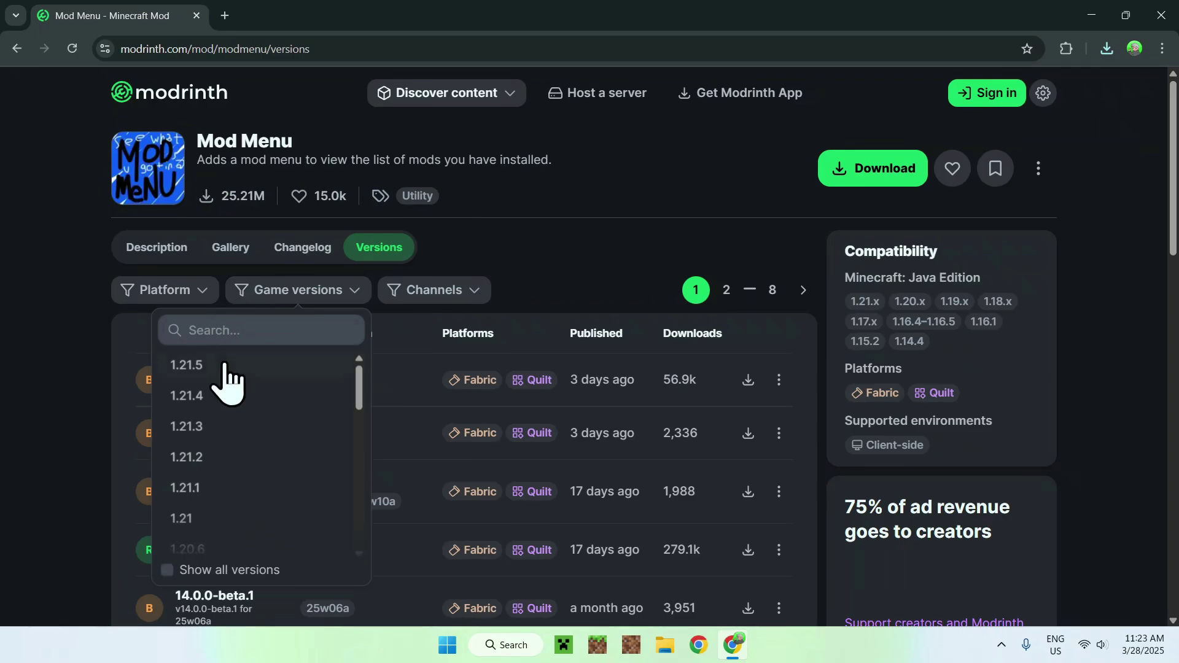
click(264, 366)
click(584, 292)
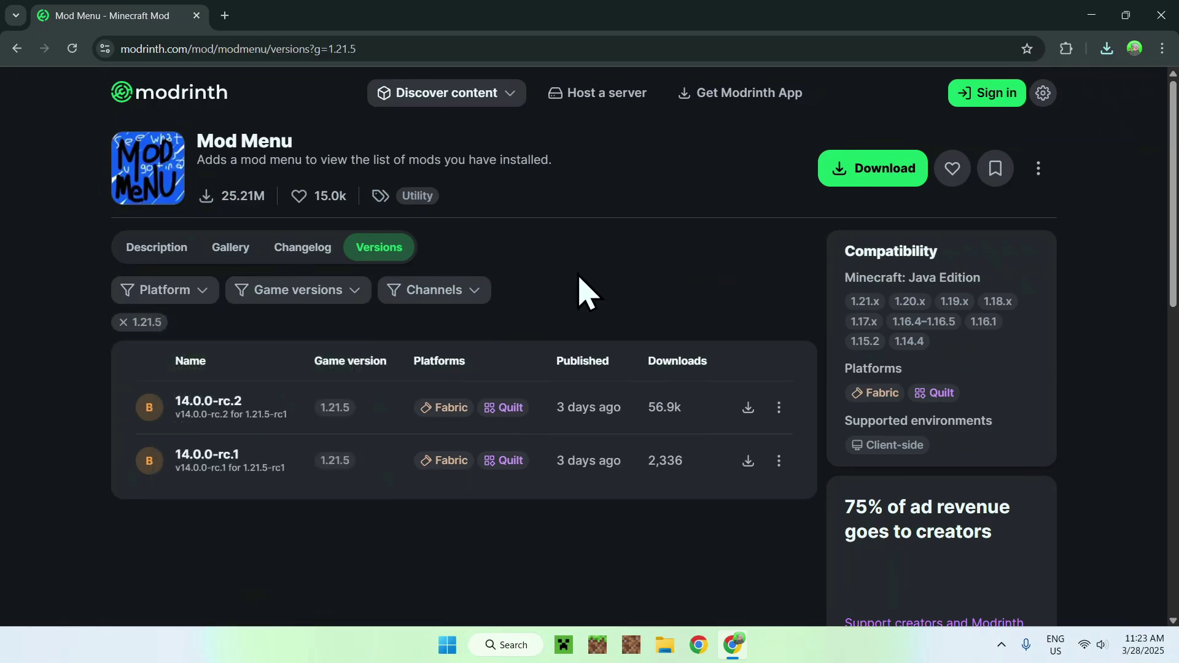
click(748, 408)
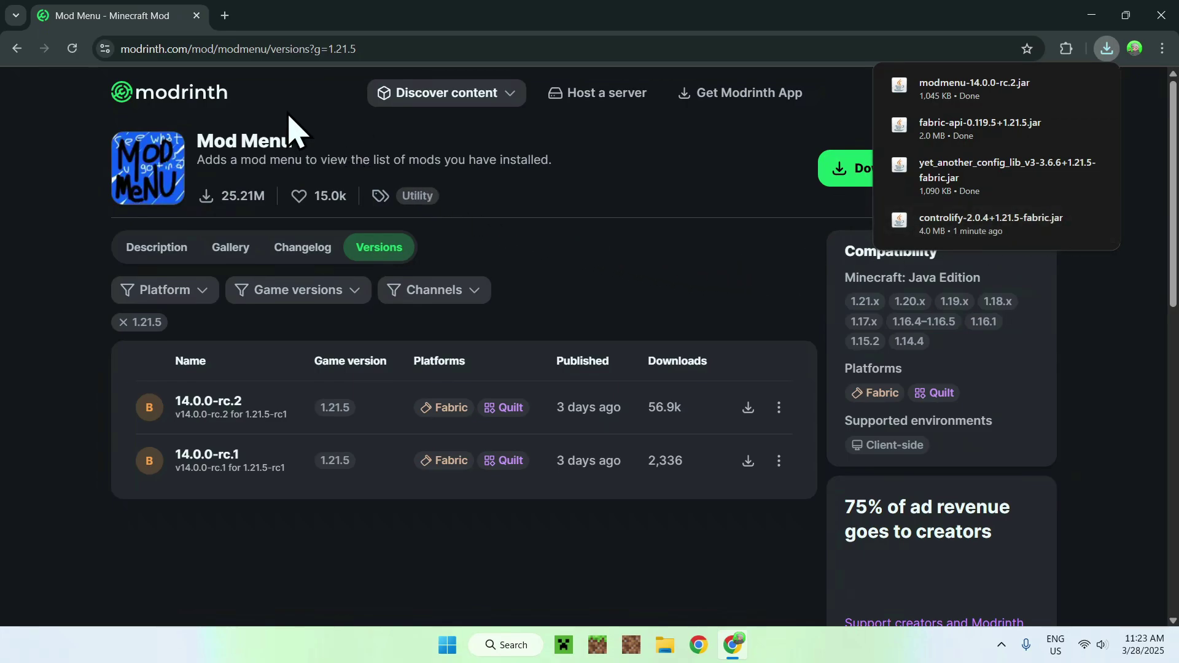
click(225, 15)
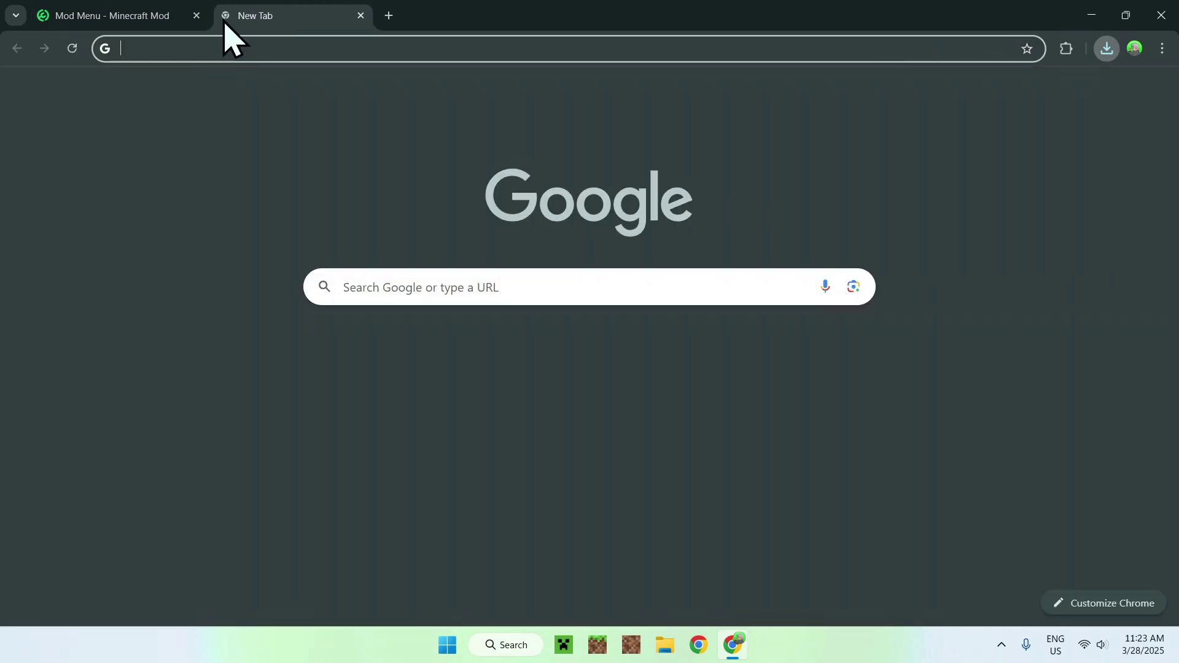
Step: Search Google for 'Fabric Minecraft' and open the fabricmc.net result
click(394, 286)
text(Fab)
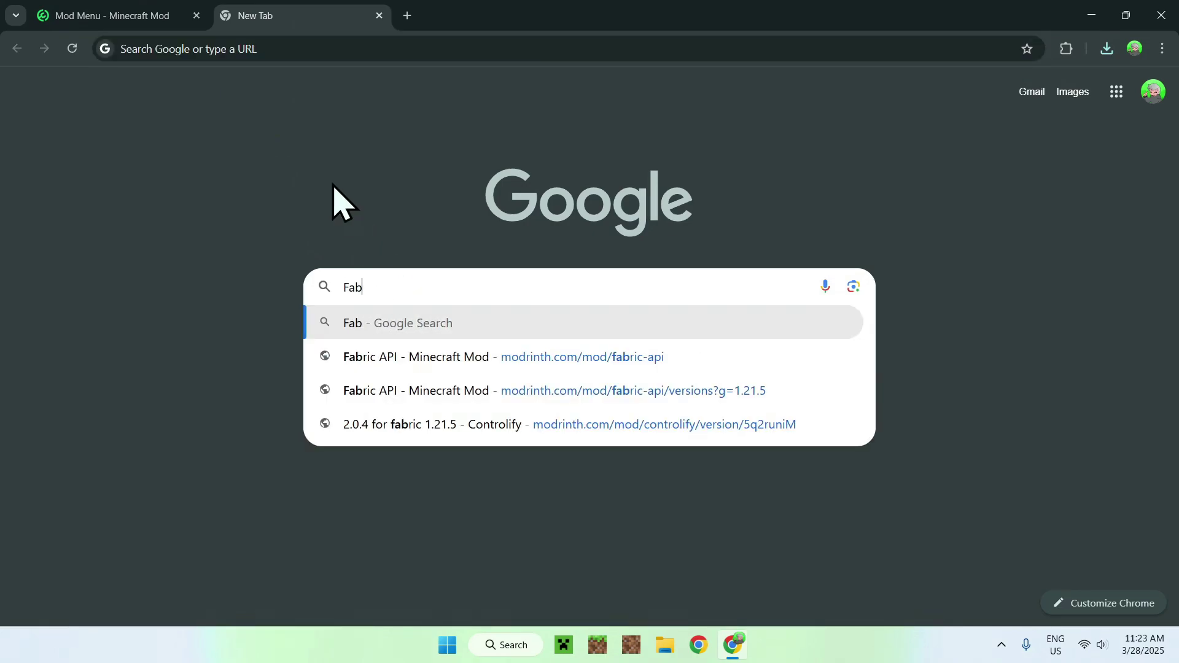
text(ric Minecraft)
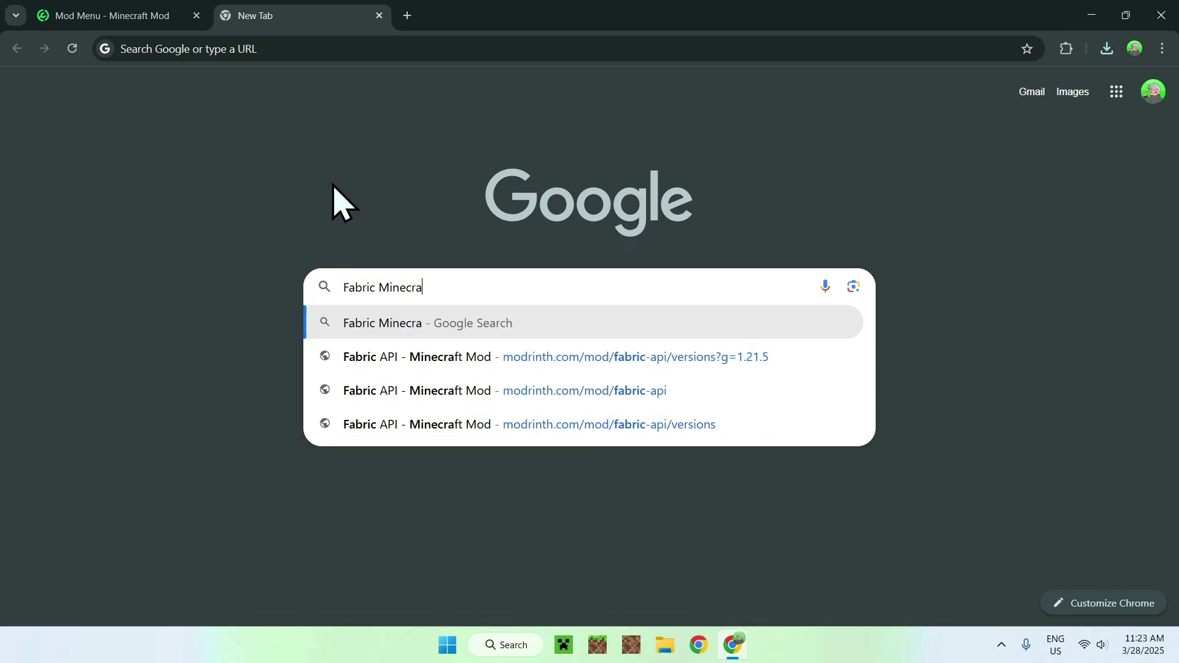
key(Return)
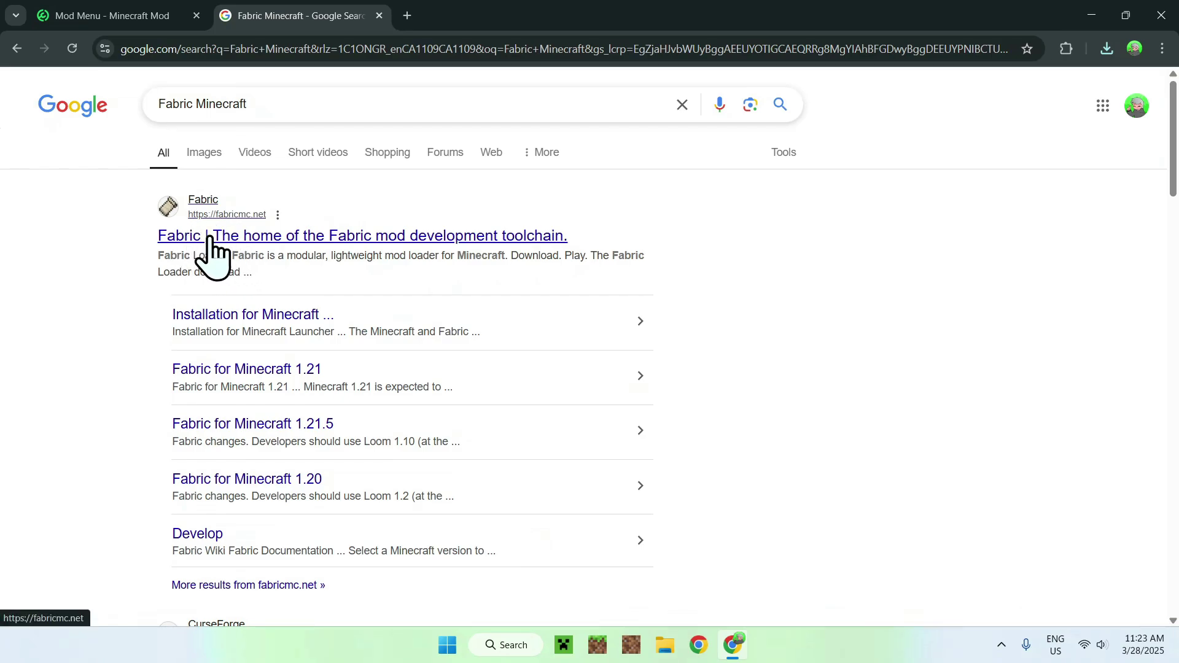
click(209, 238)
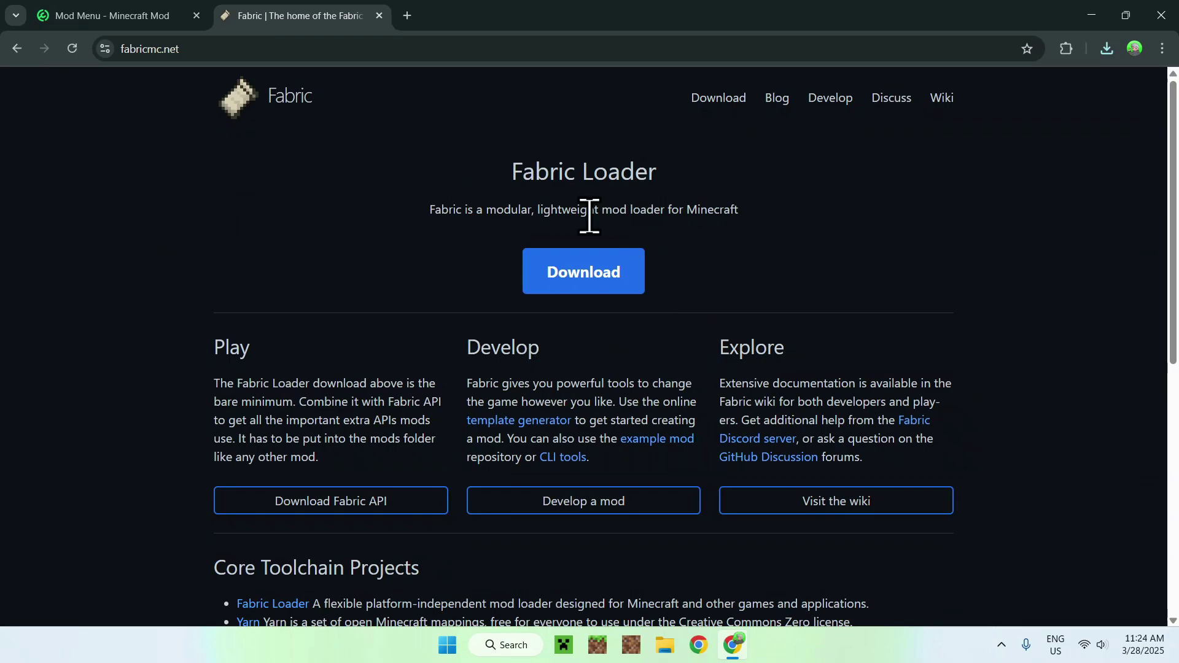
Step: Download fabric-installer-1.0.1.exe for Windows from fabricmc.net, then close Chrome
click(580, 288)
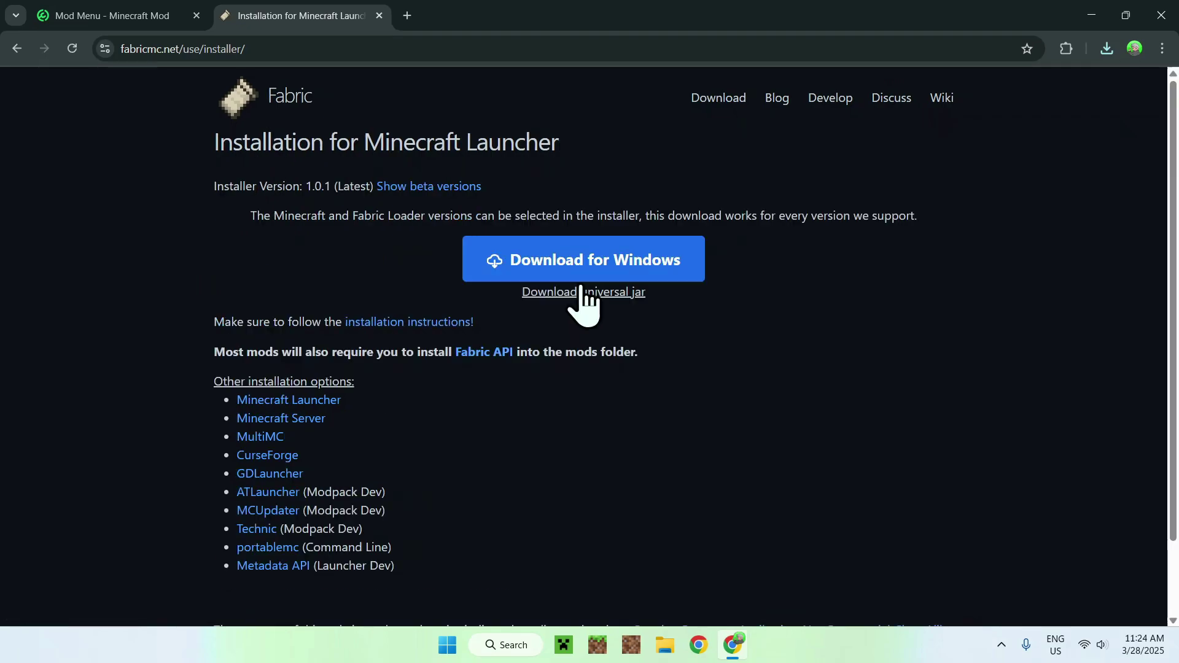
click(589, 269)
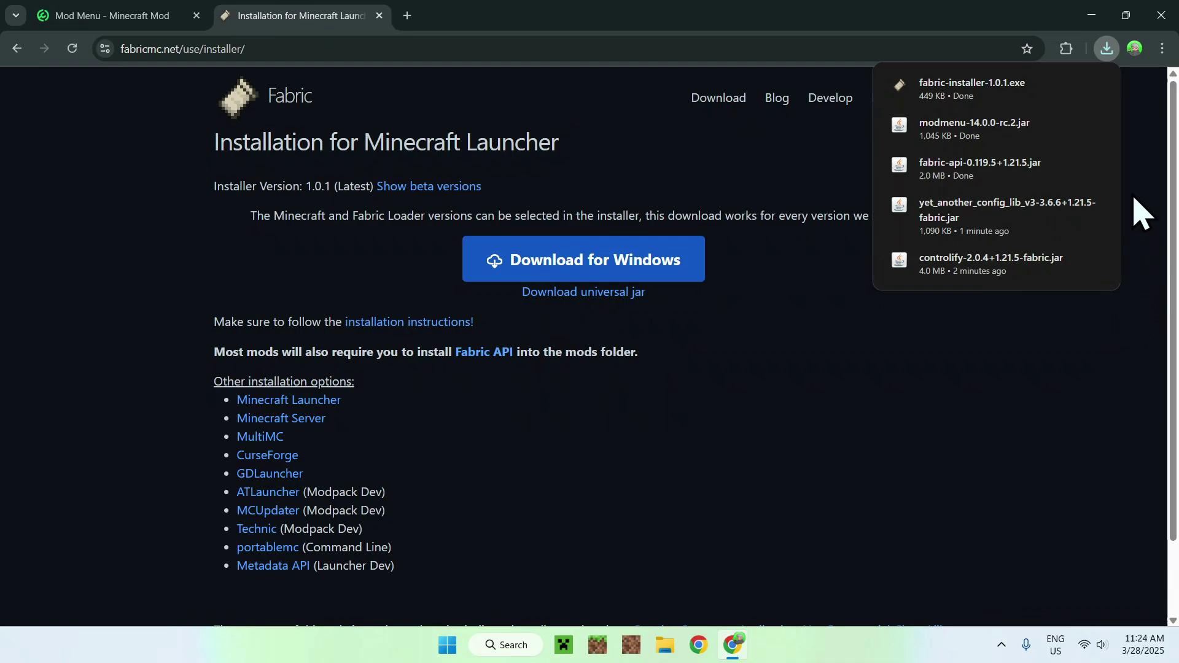
click(1161, 15)
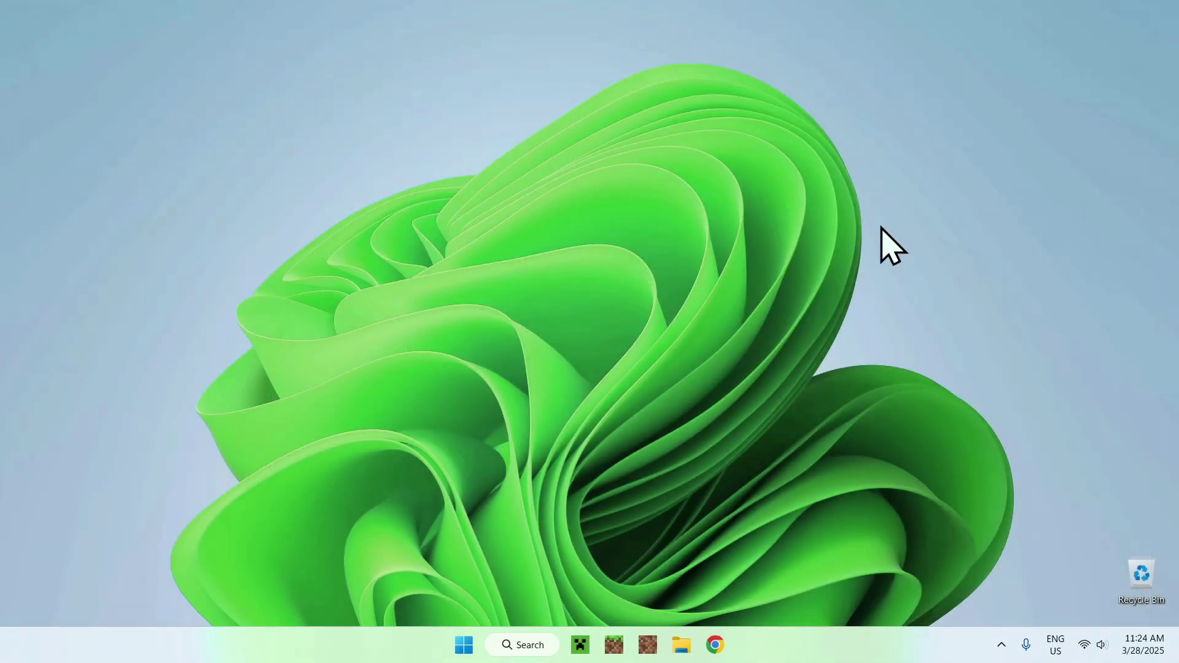
Step: Run fabric-installer-1.0.1.exe from Downloads to install loader 0.16.10 for Minecraft 1.21.5
click(681, 644)
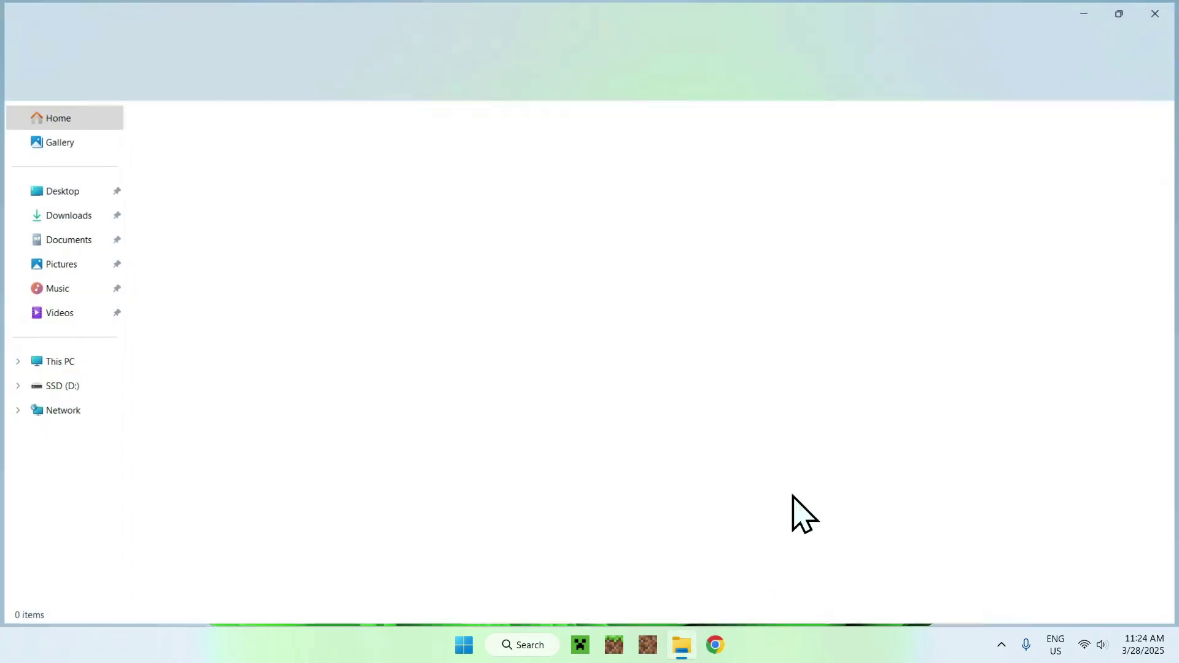
click(53, 217)
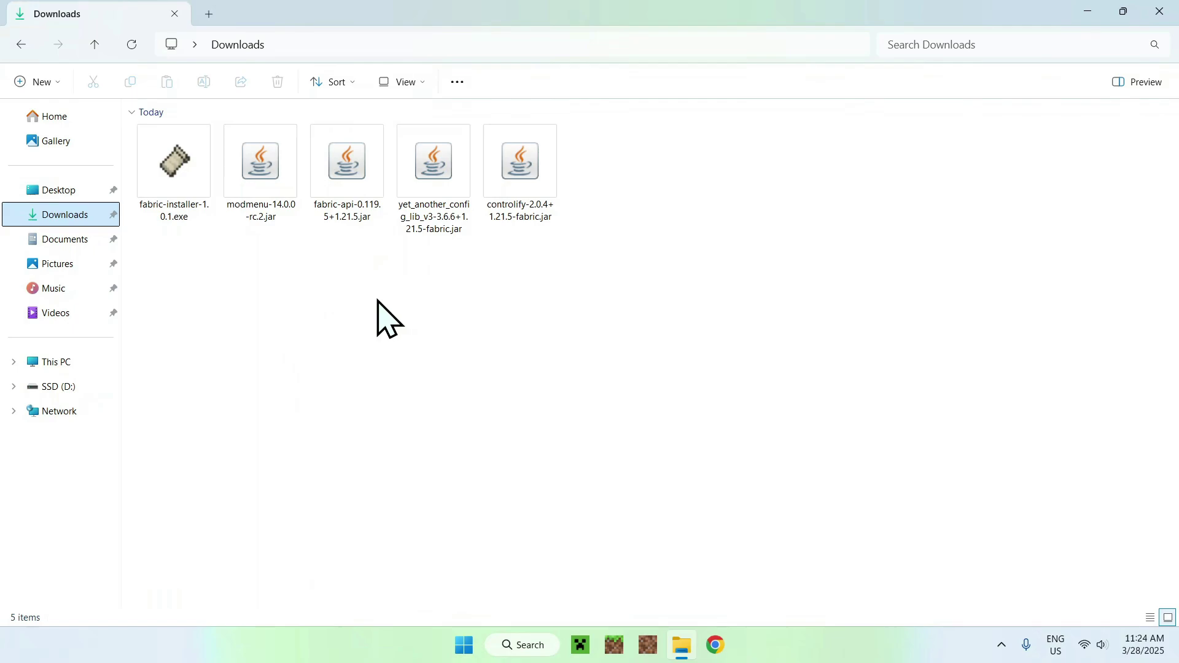
double_click(158, 212)
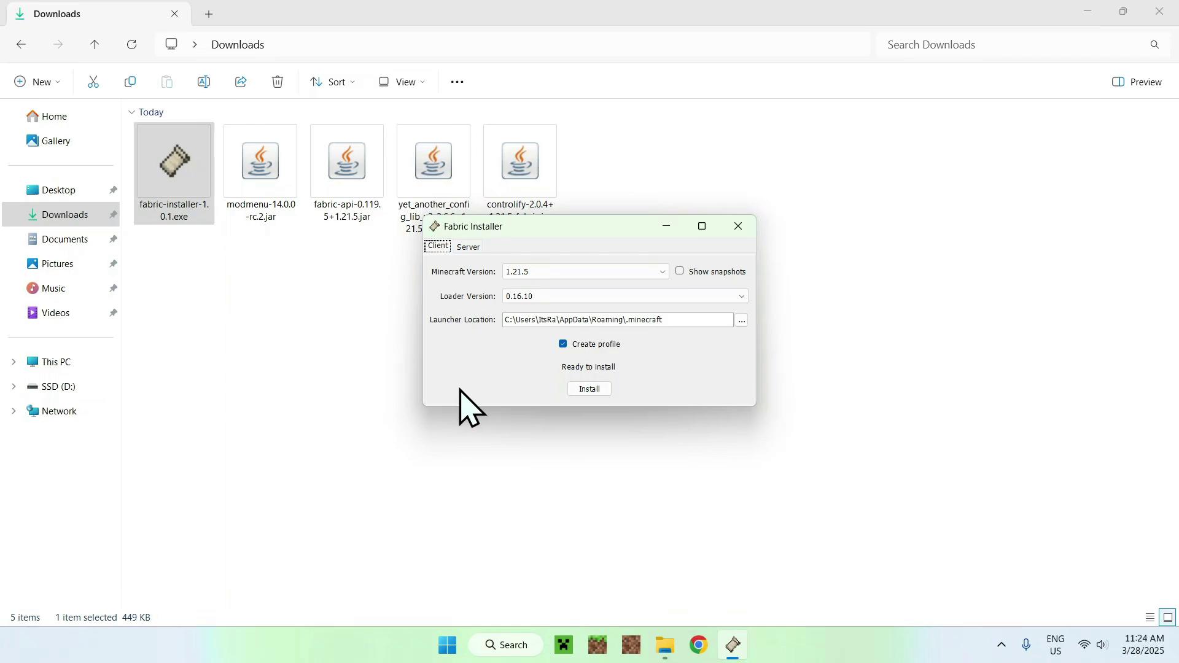
click(593, 390)
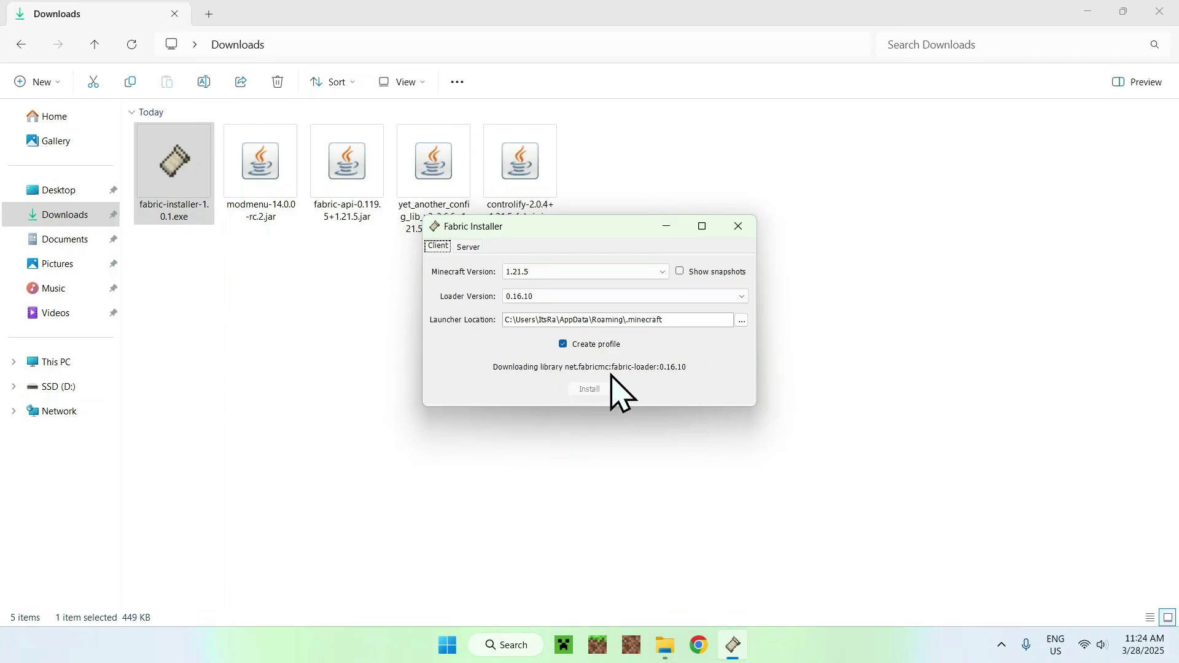
click(593, 348)
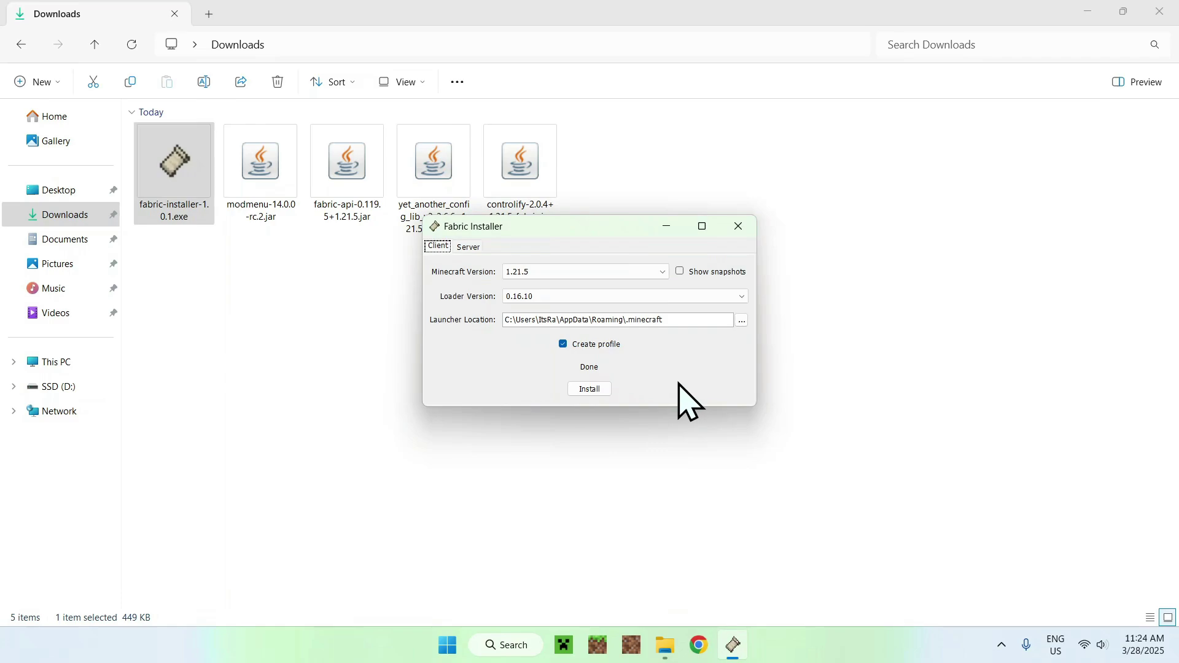
click(738, 226)
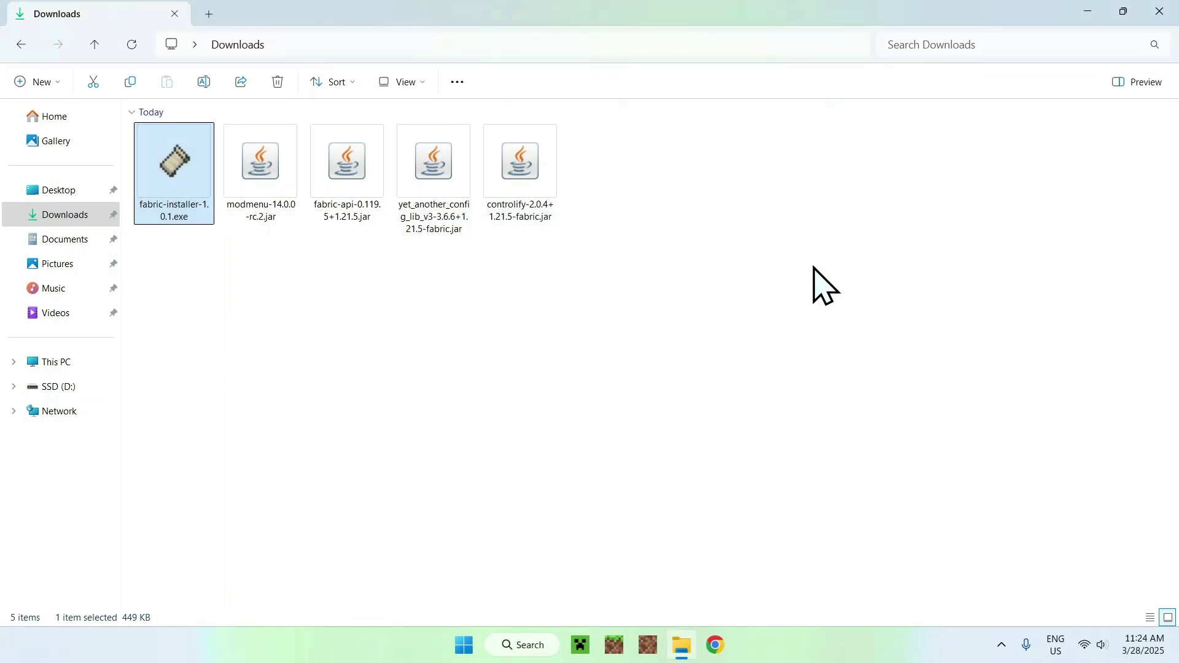
Step: Open the fabric-loader-1.21.5 installation's .minecraft folder from the launcher's Installations list
click(581, 644)
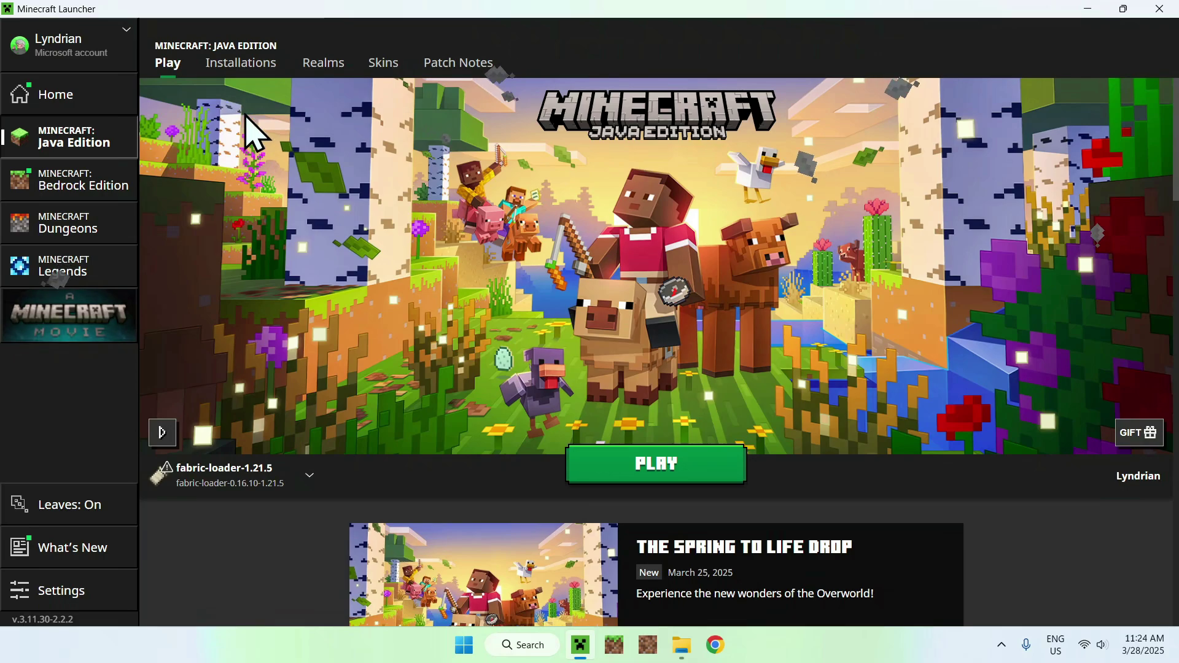
click(233, 67)
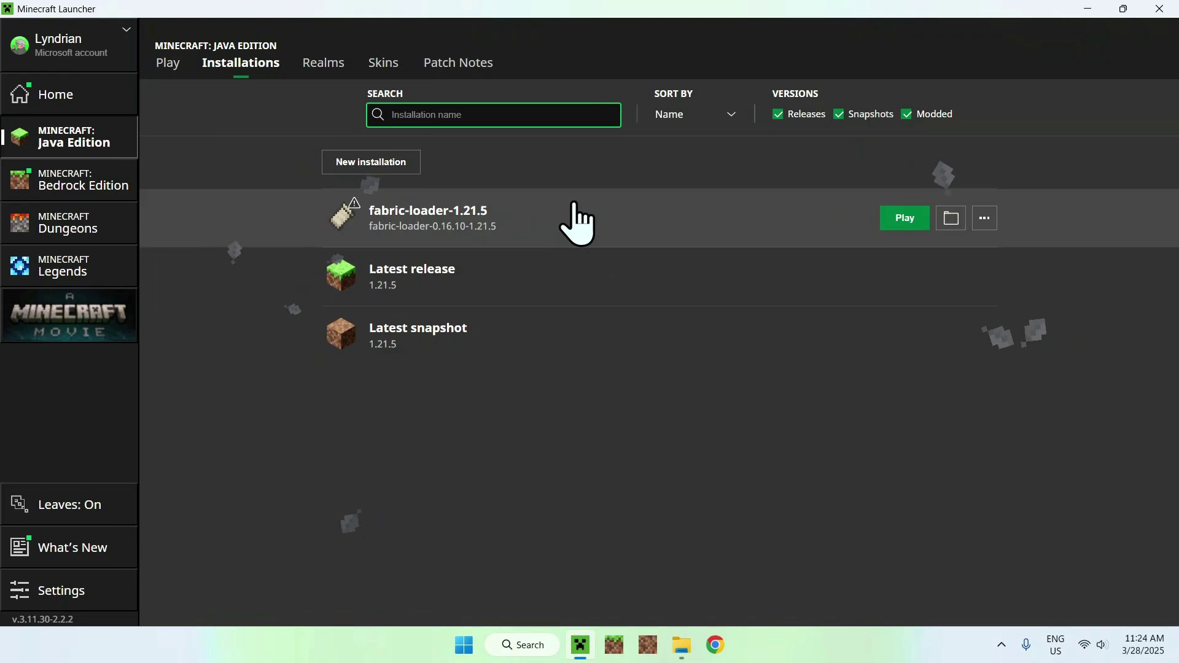
click(891, 221)
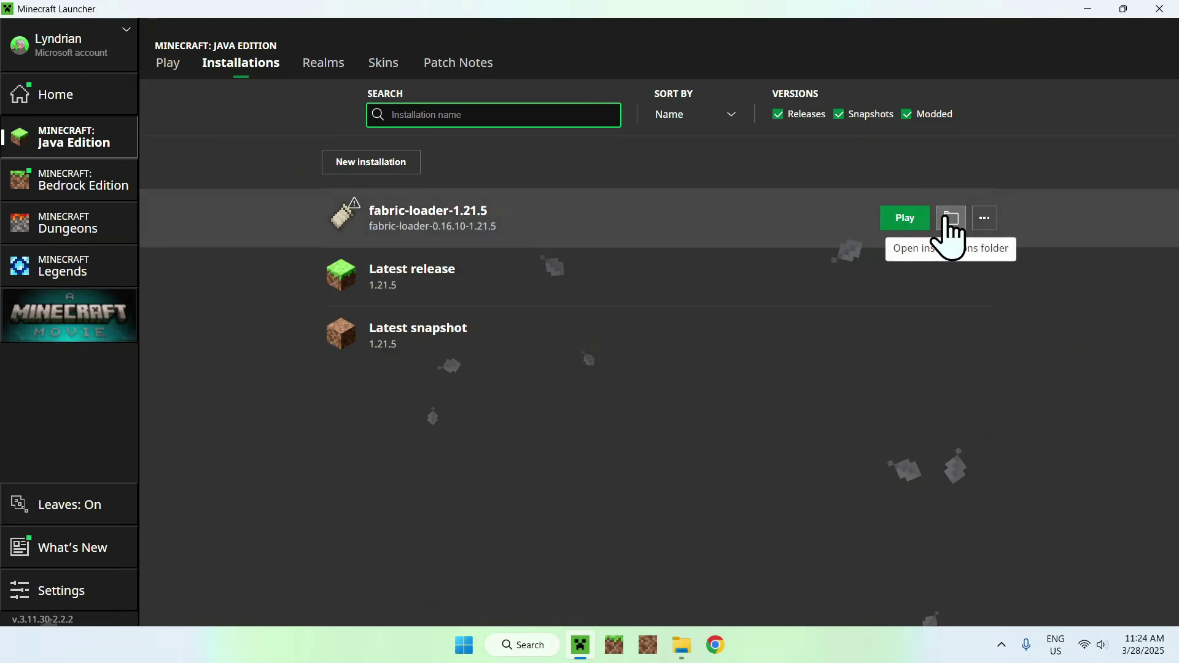
click(947, 220)
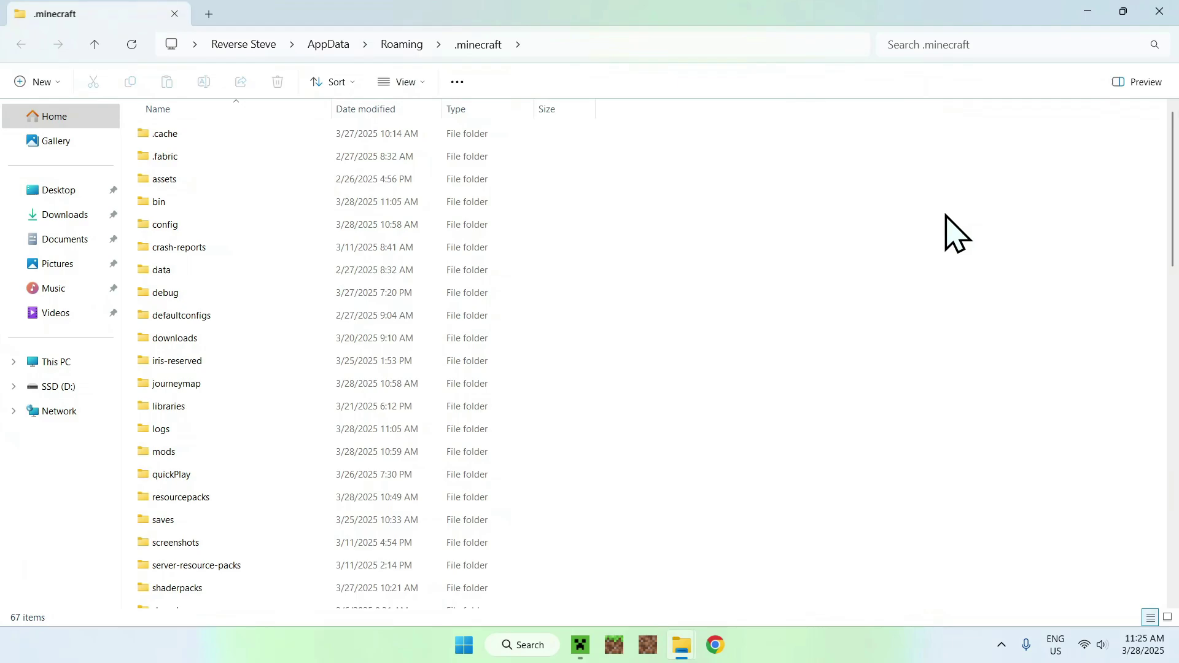
Step: Copy the Controlify, YACL, Fabric API and Mod Menu jars from Downloads into .minecraft\mods
click(173, 455)
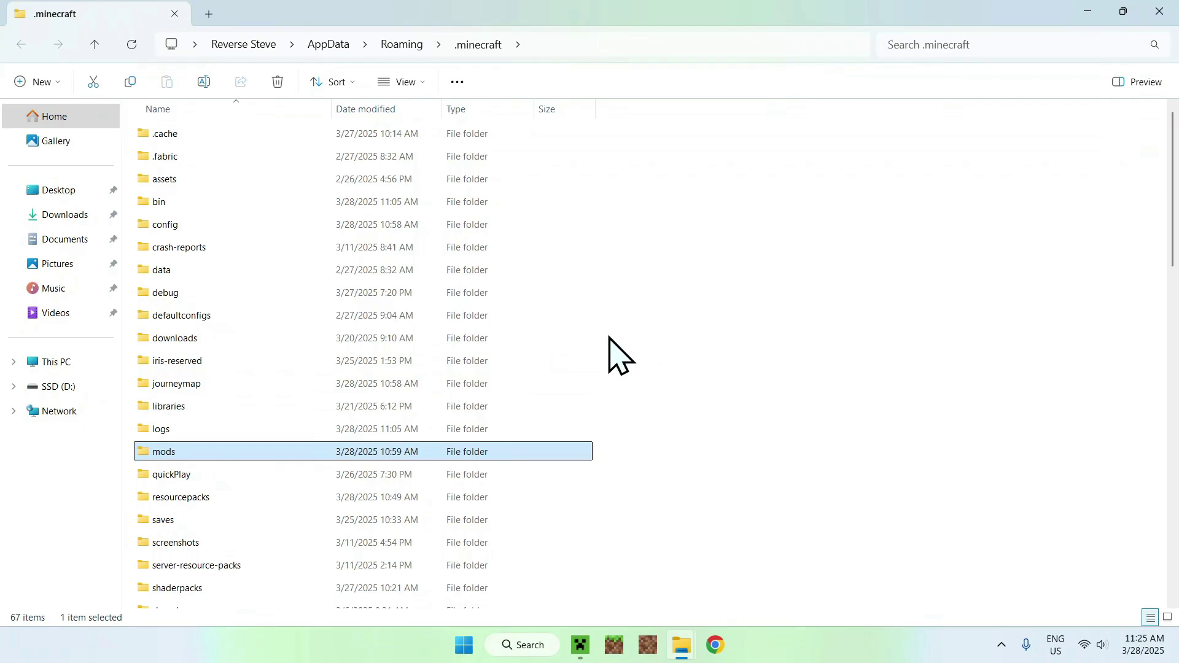
double_click(296, 457)
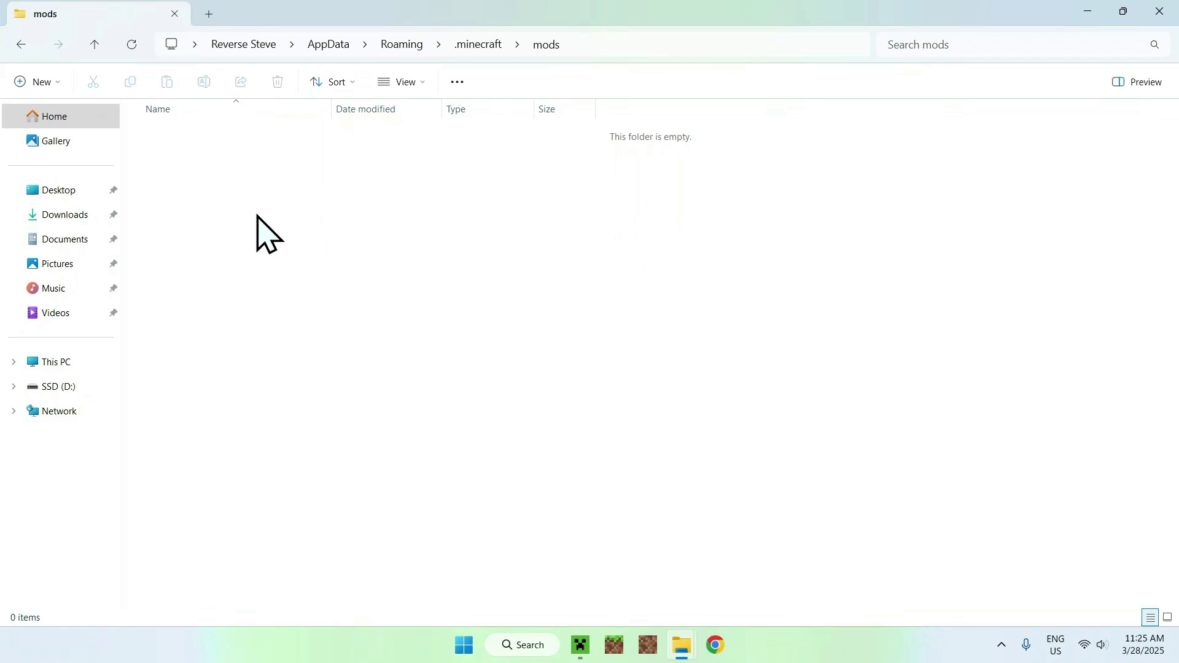
click(85, 215)
drag(635, 273, 271, 162)
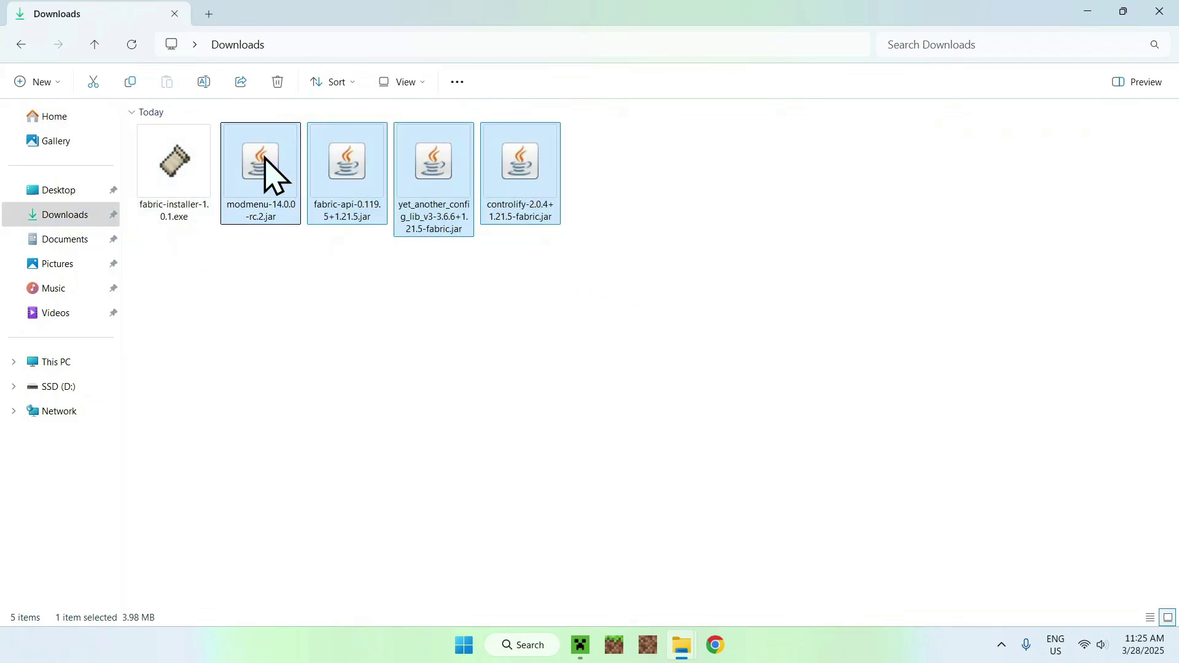
click(131, 84)
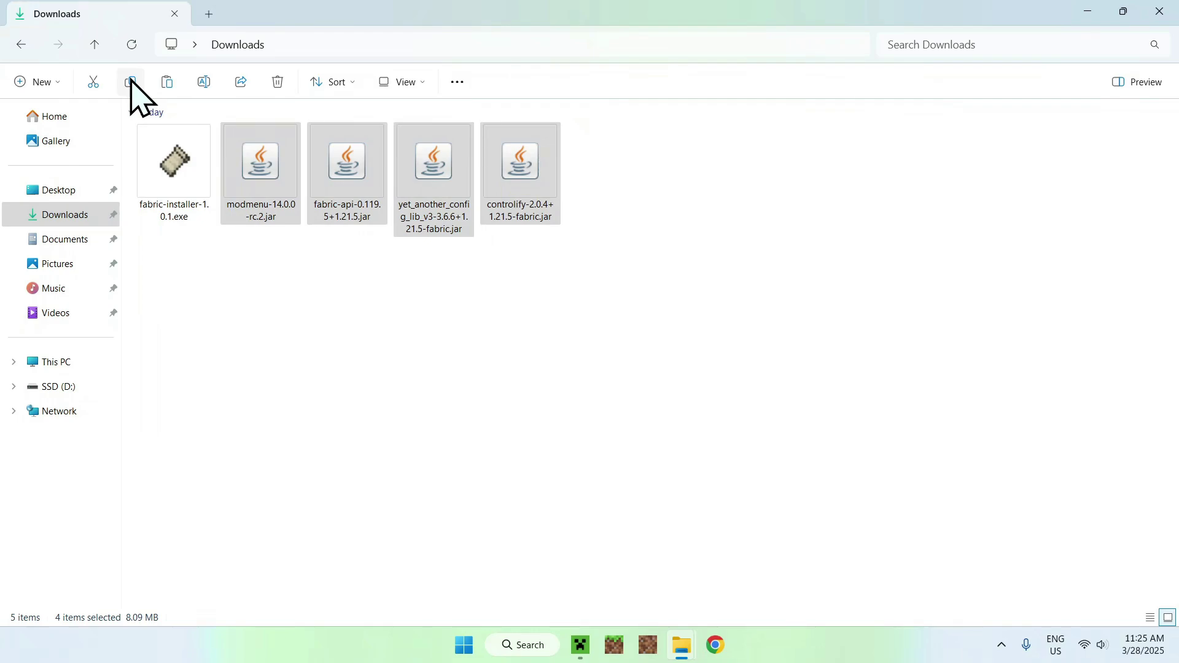
click(20, 45)
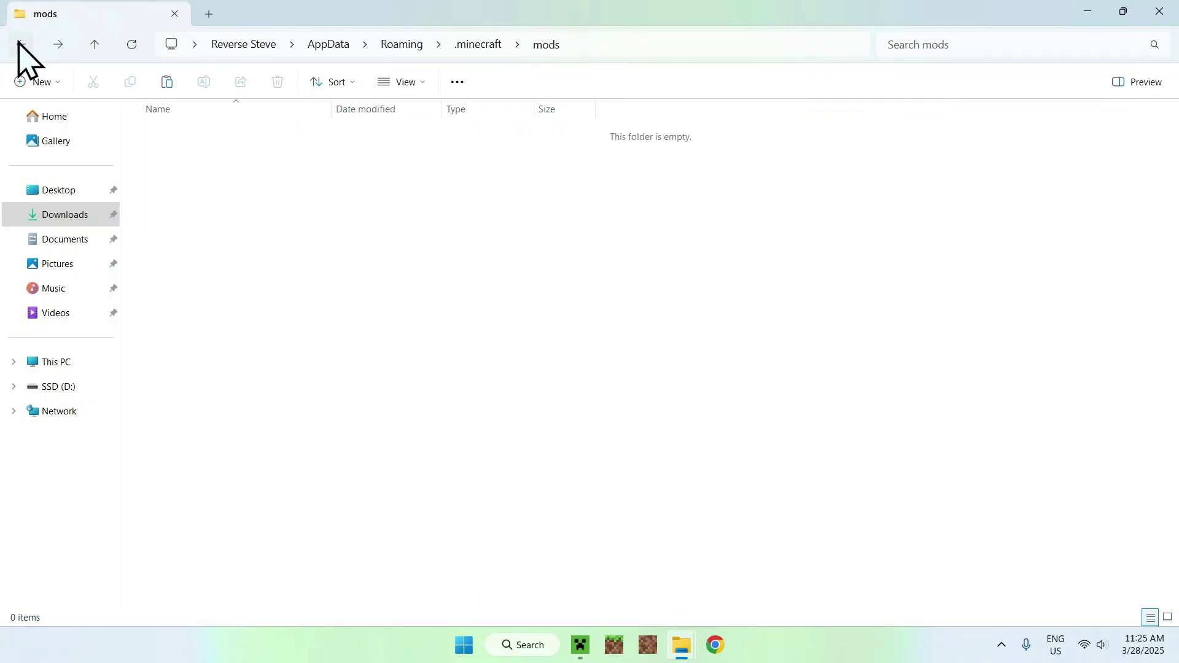
click(170, 75)
click(278, 239)
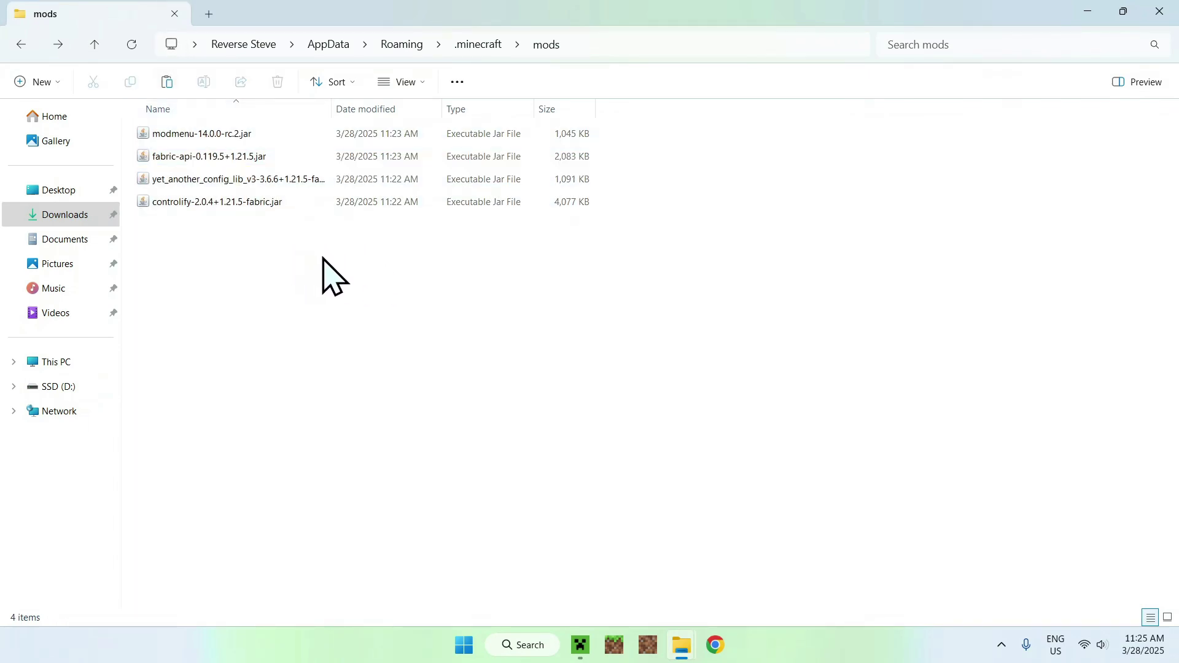
drag(642, 131, 770, 239)
Step: Play the fabric-loader-1.21.5 profile from the Minecraft Launcher's Java Edition page
click(596, 615)
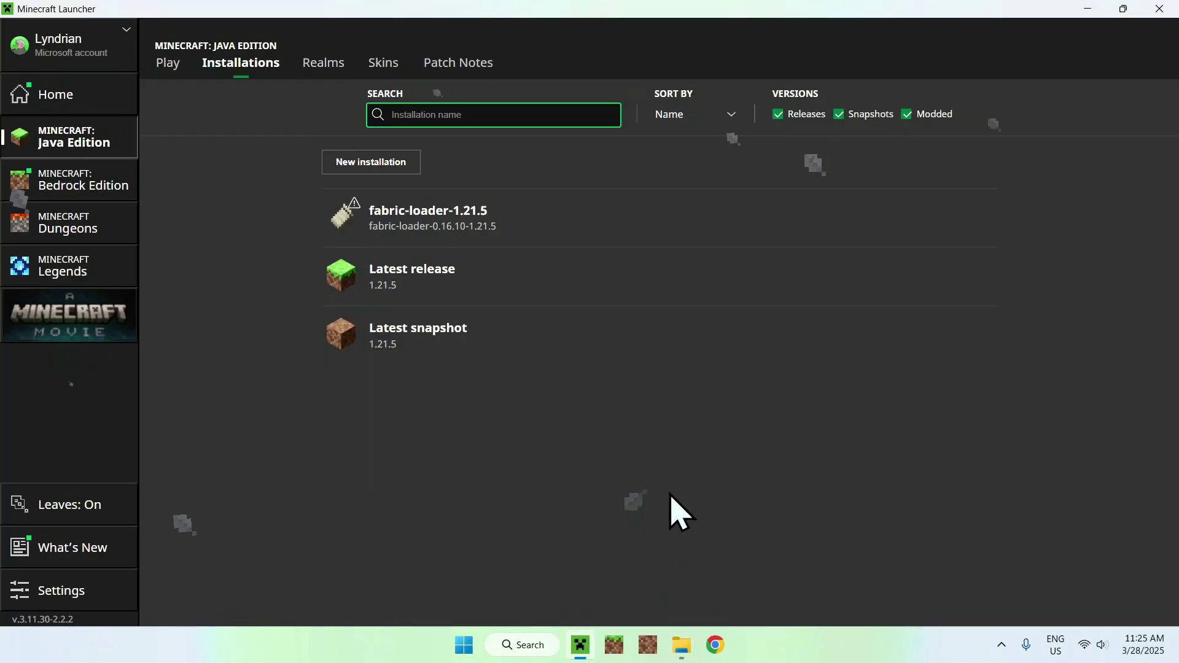
click(167, 62)
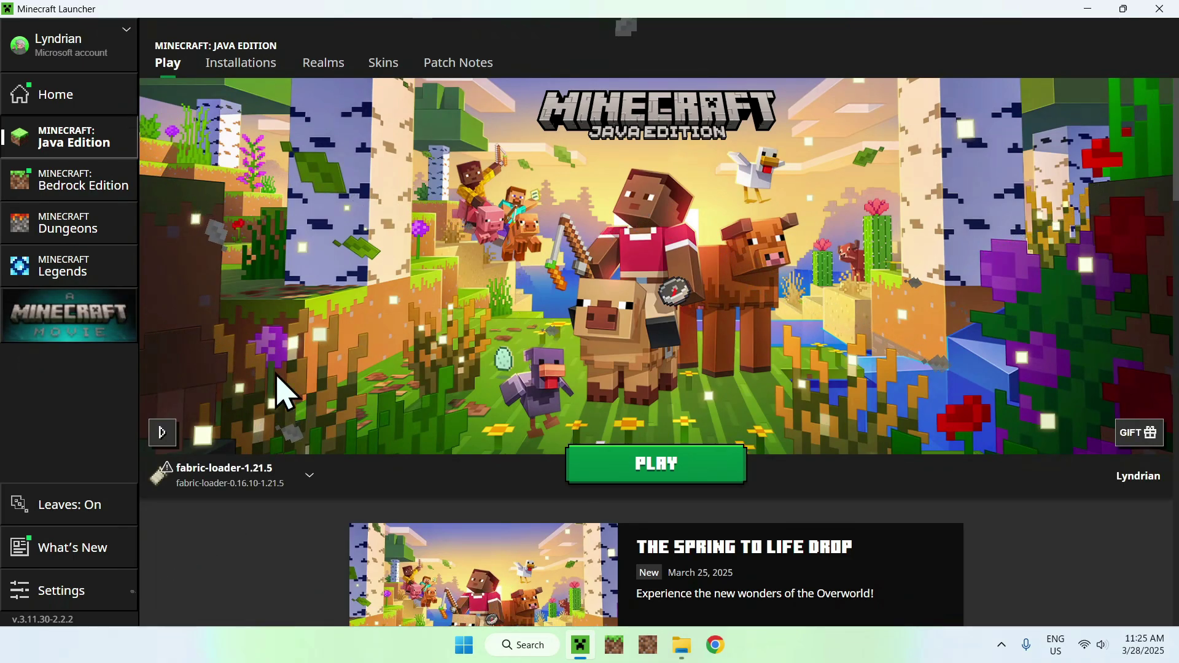
click(656, 470)
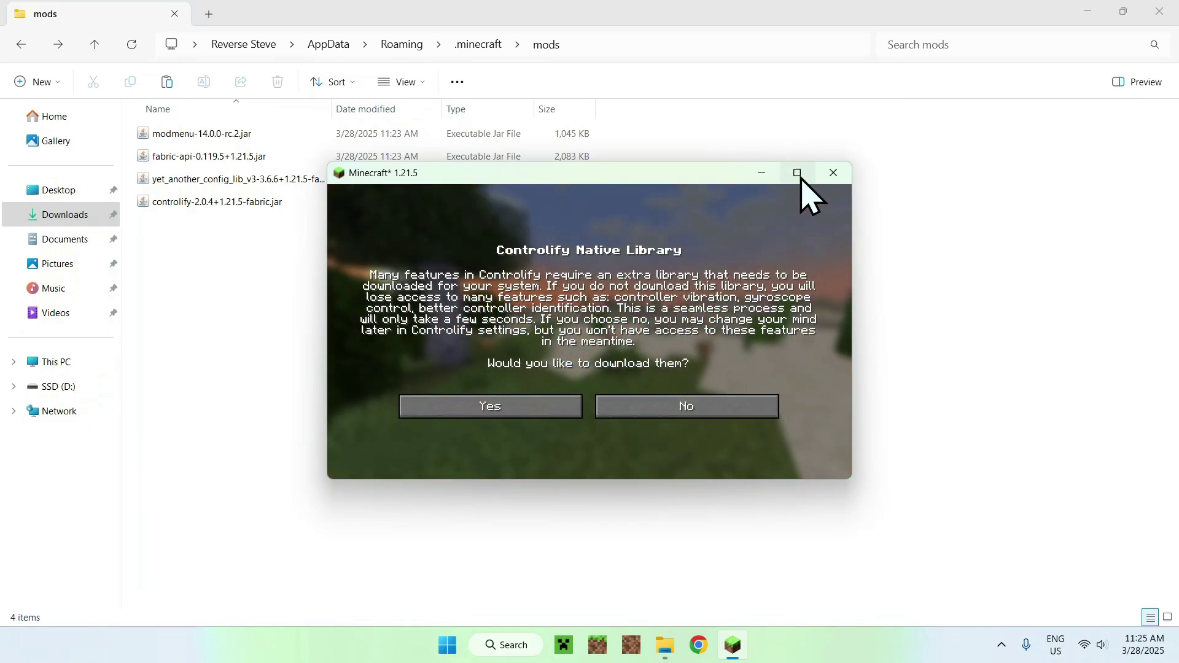
Step: Maximize Minecraft, accept Controlify's native library download, and open the Singleplayer world list
click(798, 172)
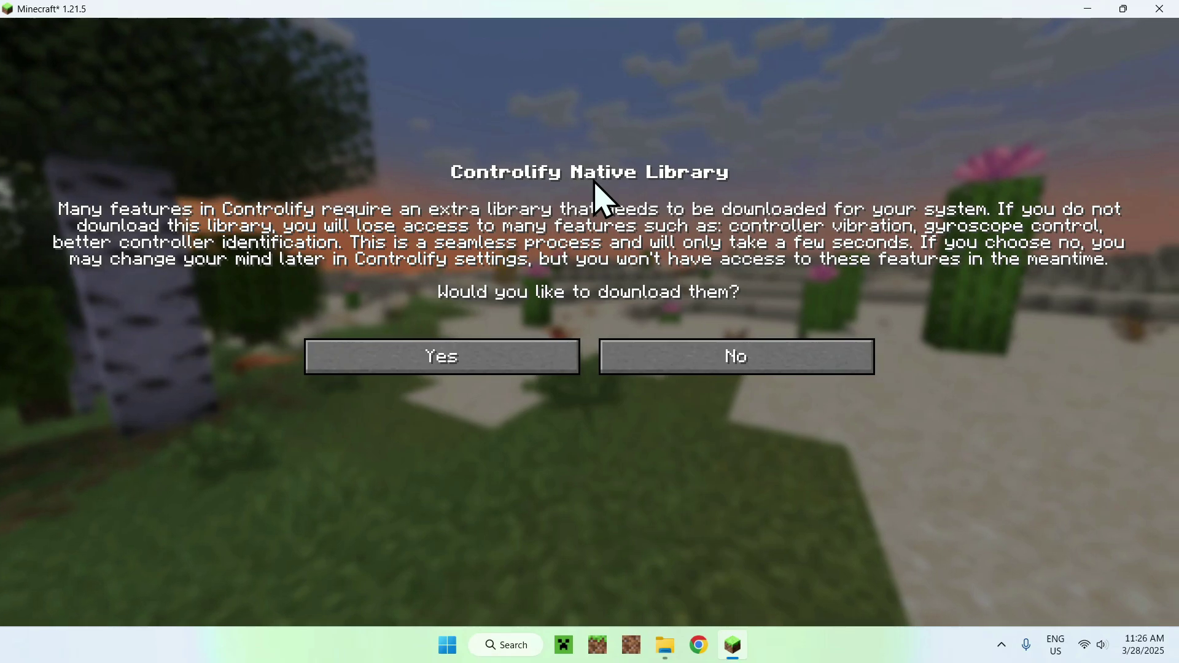
click(438, 363)
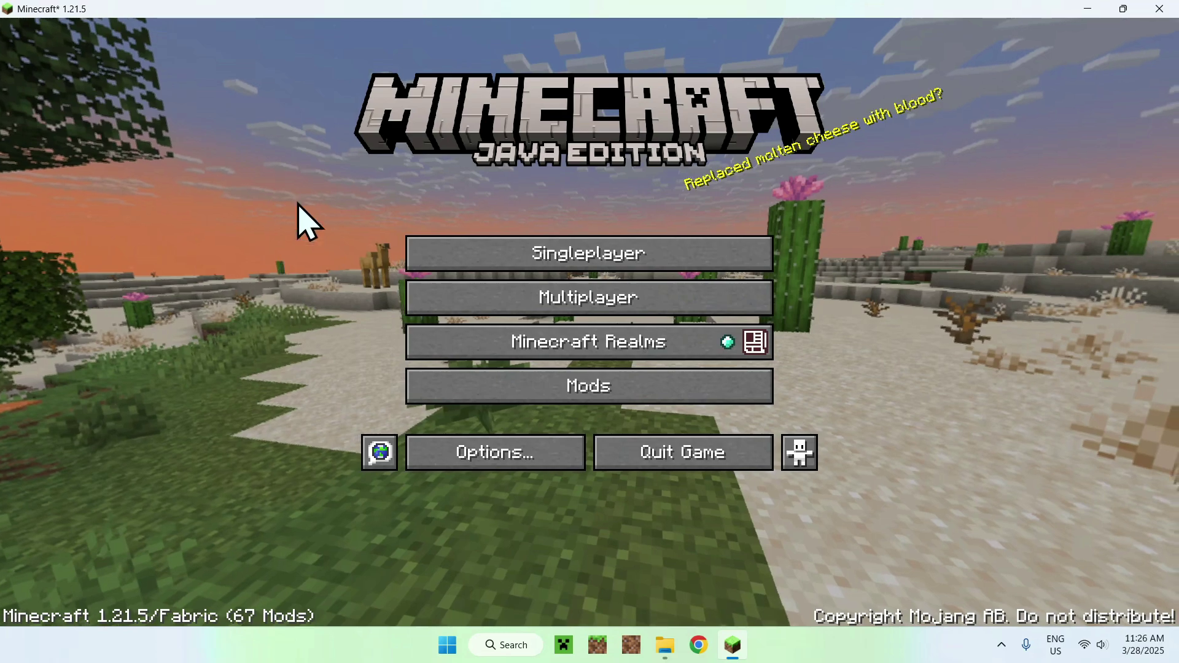
click(583, 249)
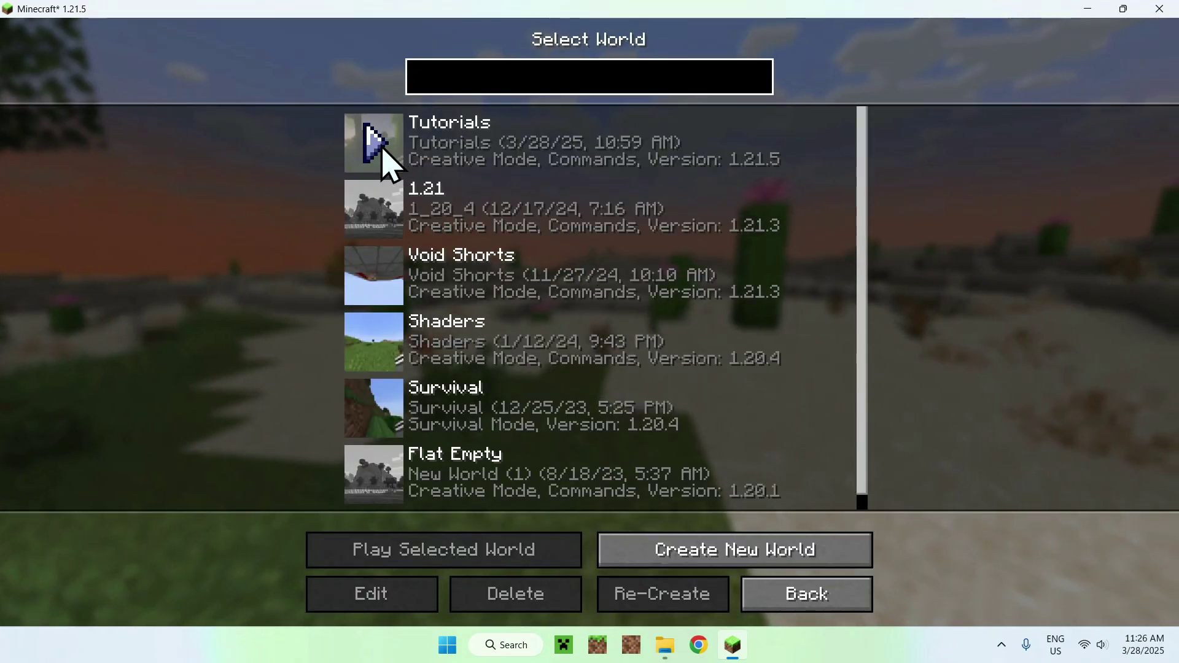